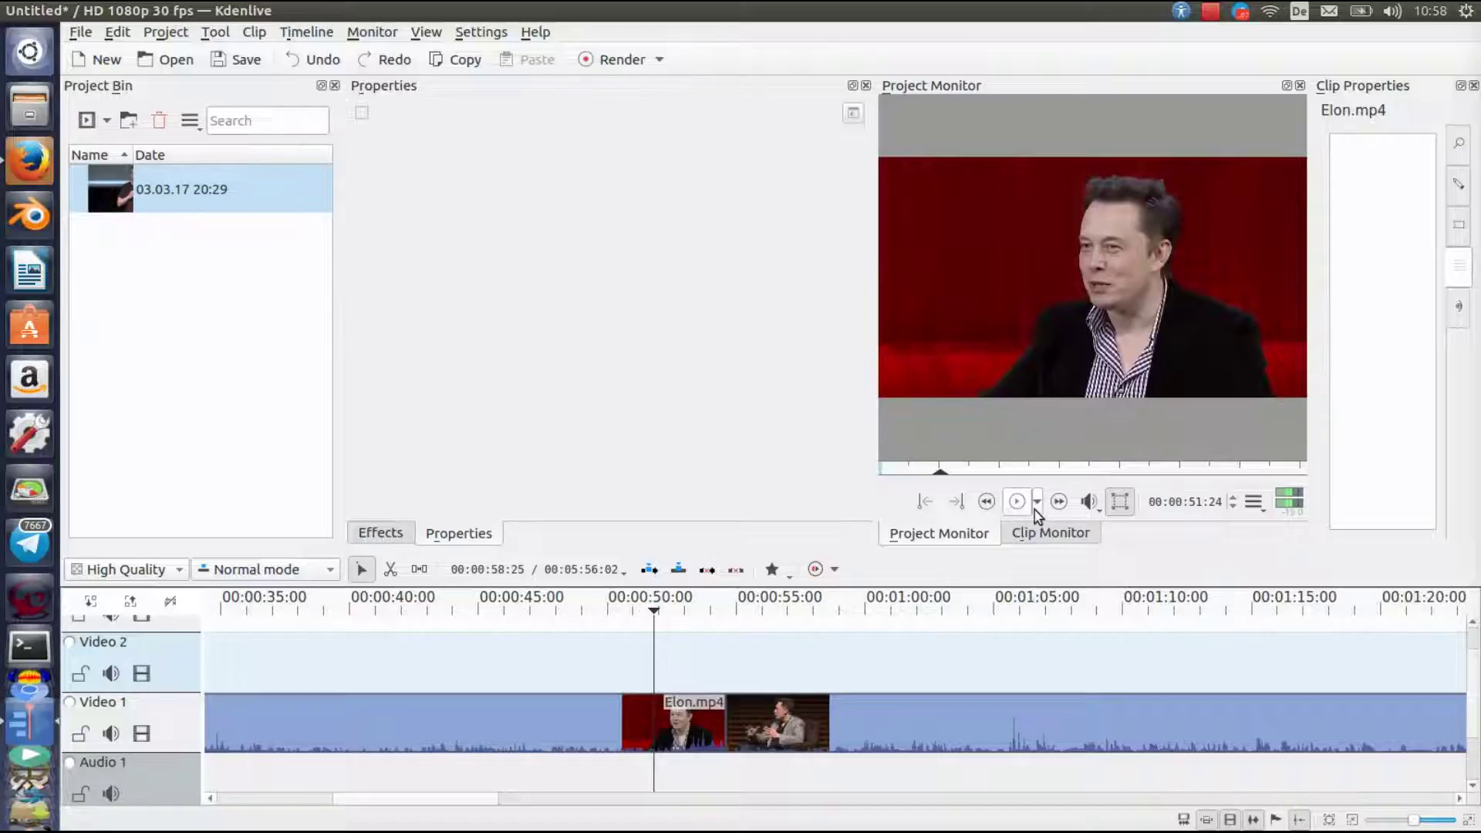
{"action": "left_click", "coordinate": [1018, 502]}
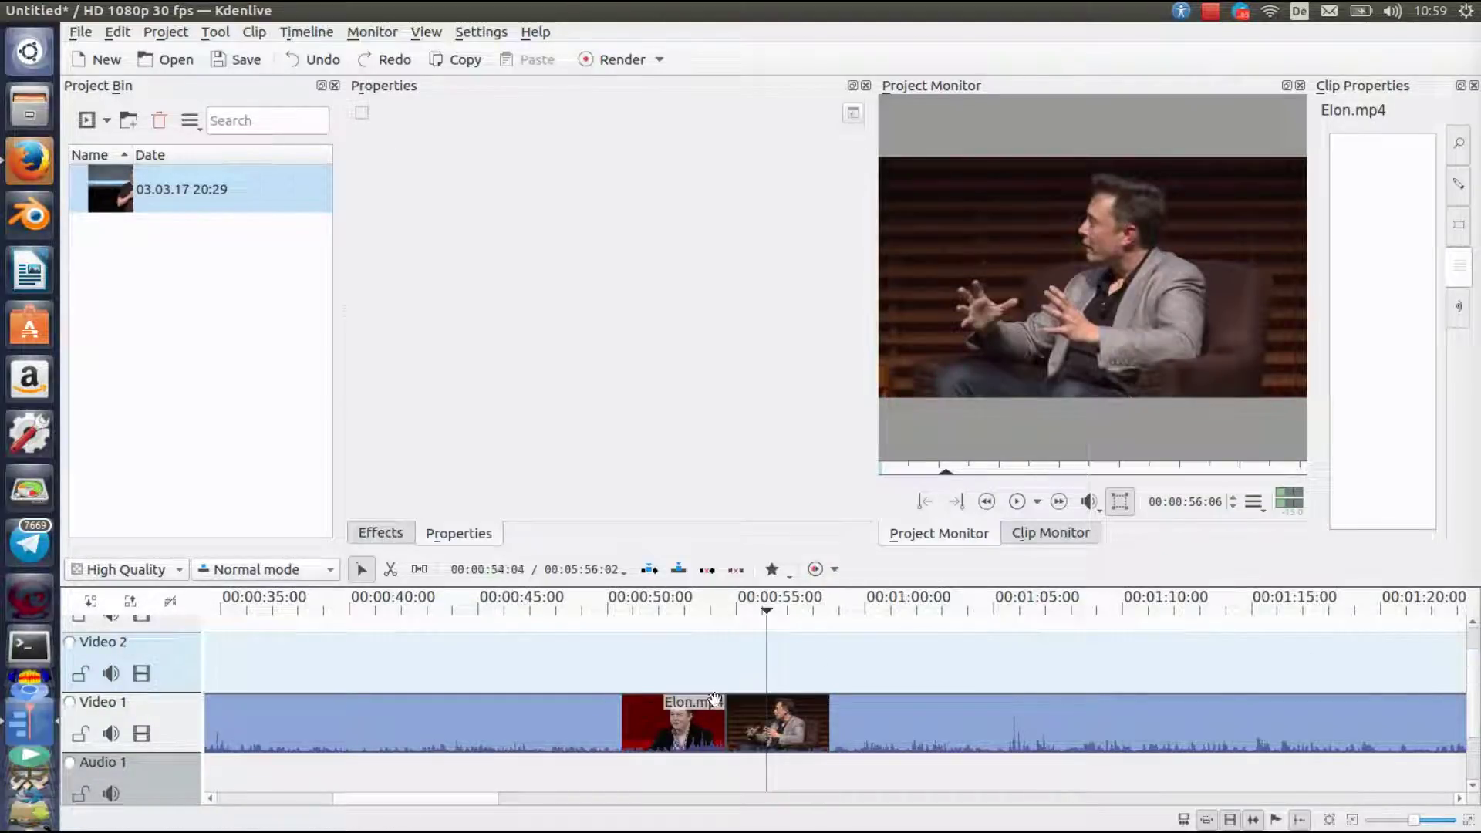
Move the first Elon.mp4 part to Video 2 and slide the Video 1 part left to overlap it.
{"action": "left_click_drag", "start_coordinate": [615, 711], "coordinate": [616, 659]}
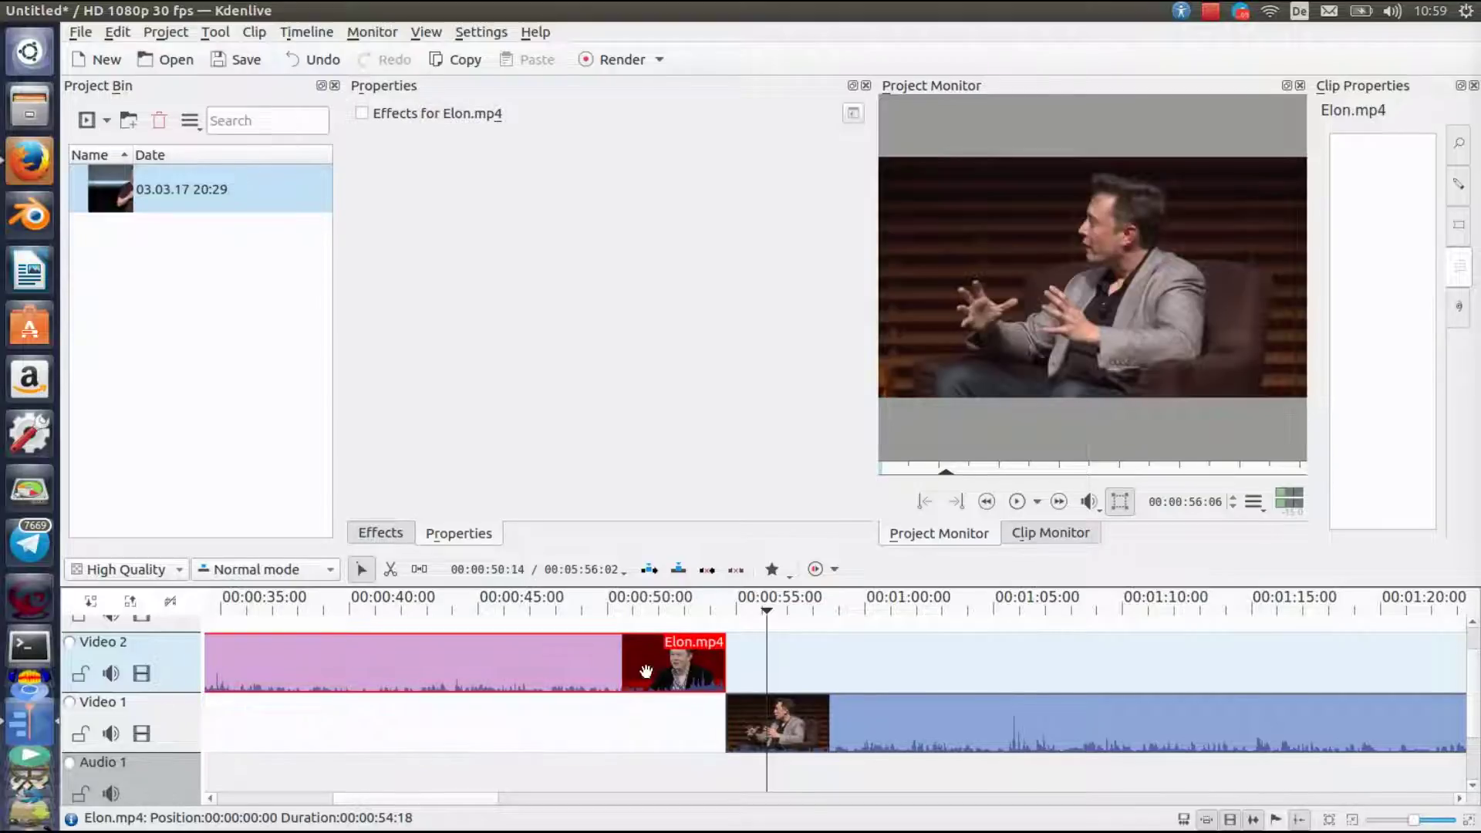
{"action": "left_click_drag", "start_coordinate": [796, 720], "coordinate": [687, 720]}
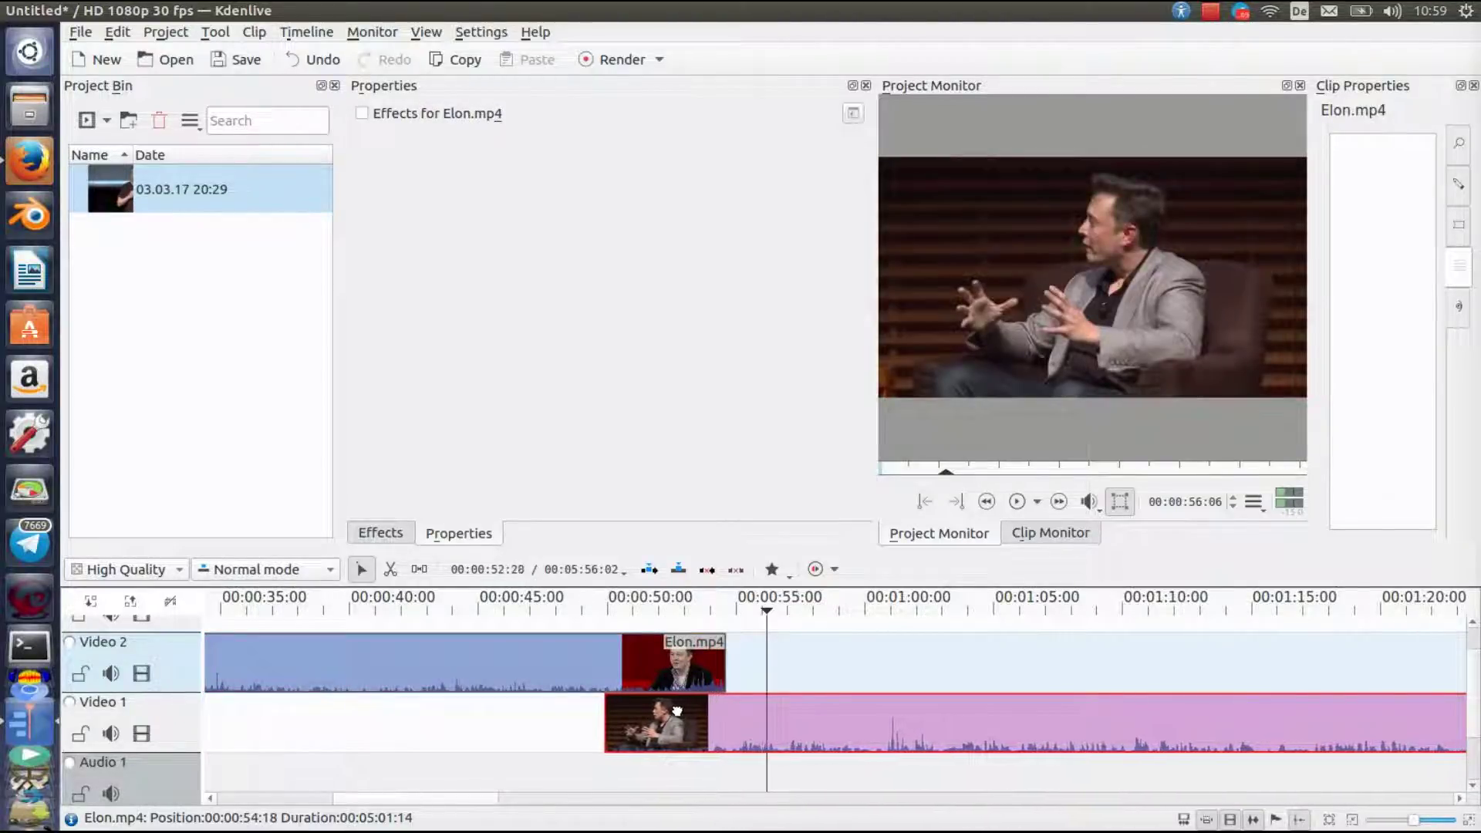
{"action": "mouse_move", "coordinate": [686, 720]}
{"action": "left_mouse_down"}
{"action": "mouse_move", "coordinate": [632, 698]}
{"action": "mouse_move", "coordinate": [667, 697]}
{"action": "left_mouse_up"}
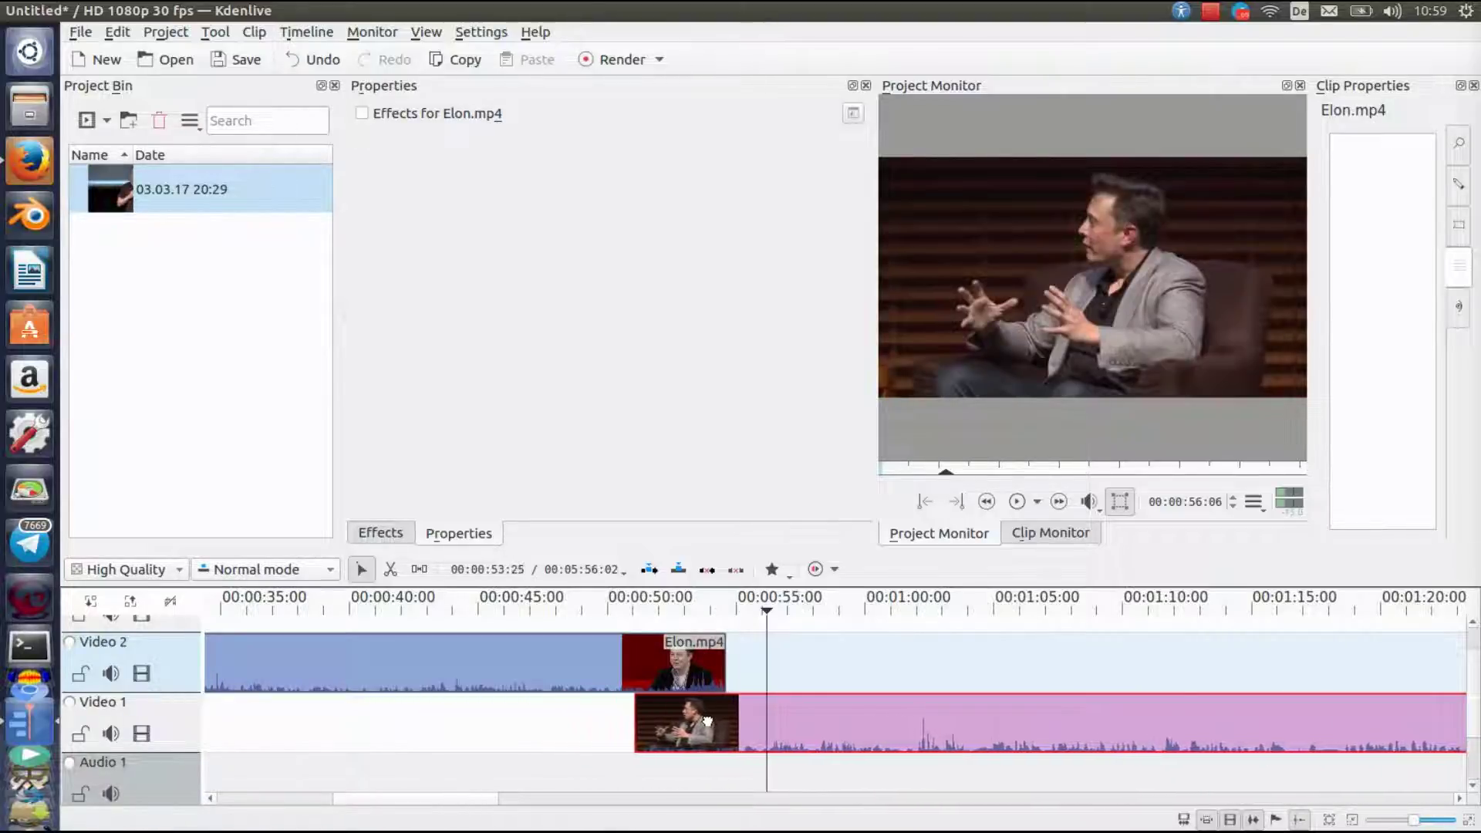
{"action": "left_click", "coordinate": [269, 656]}
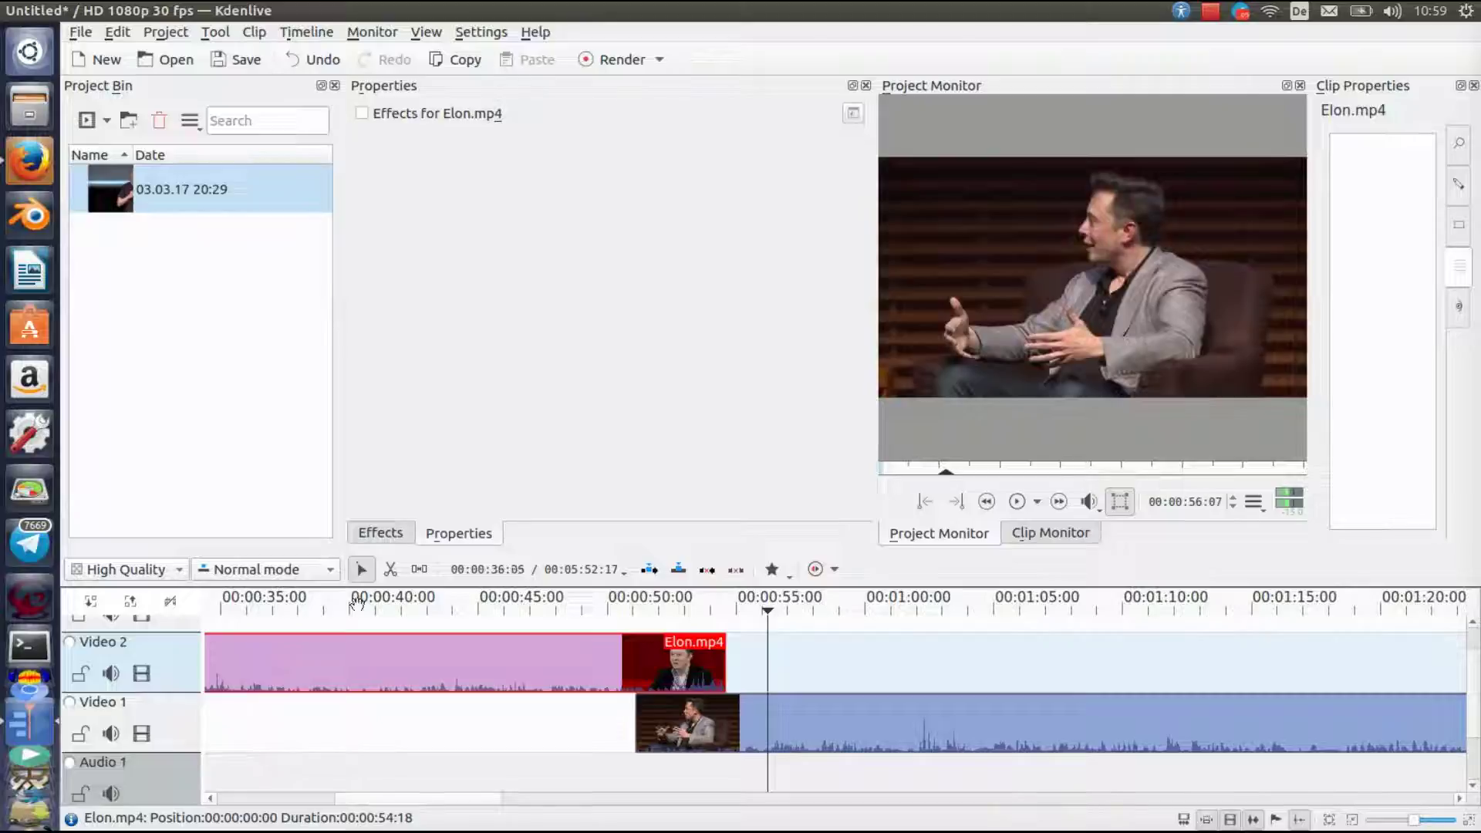
Apply Dissolve from the Video 2 clip's Add Transition menu.
{"action": "right_click", "coordinate": [552, 649]}
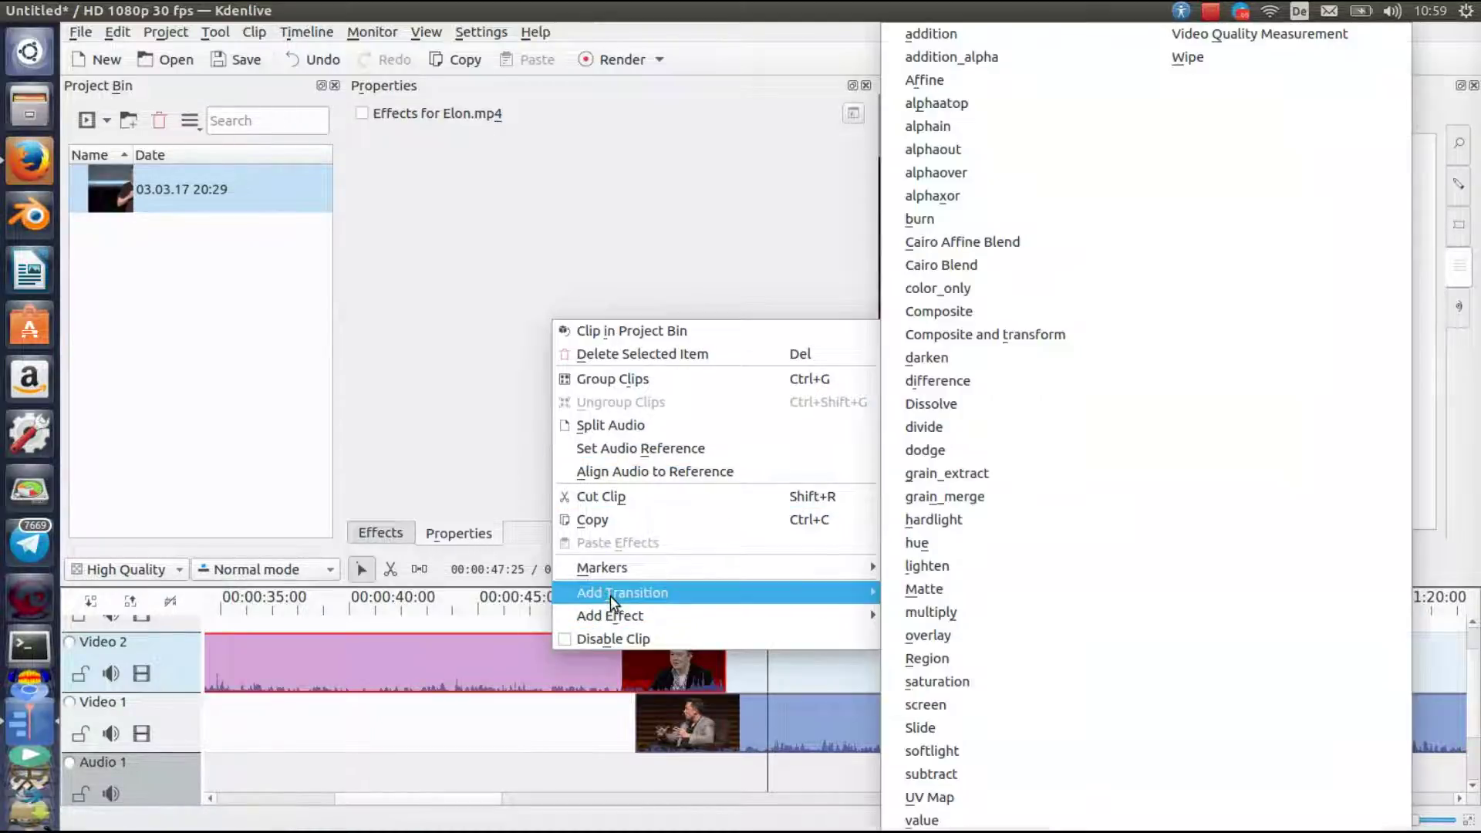
{"action": "mouse_move", "coordinate": [622, 592]}
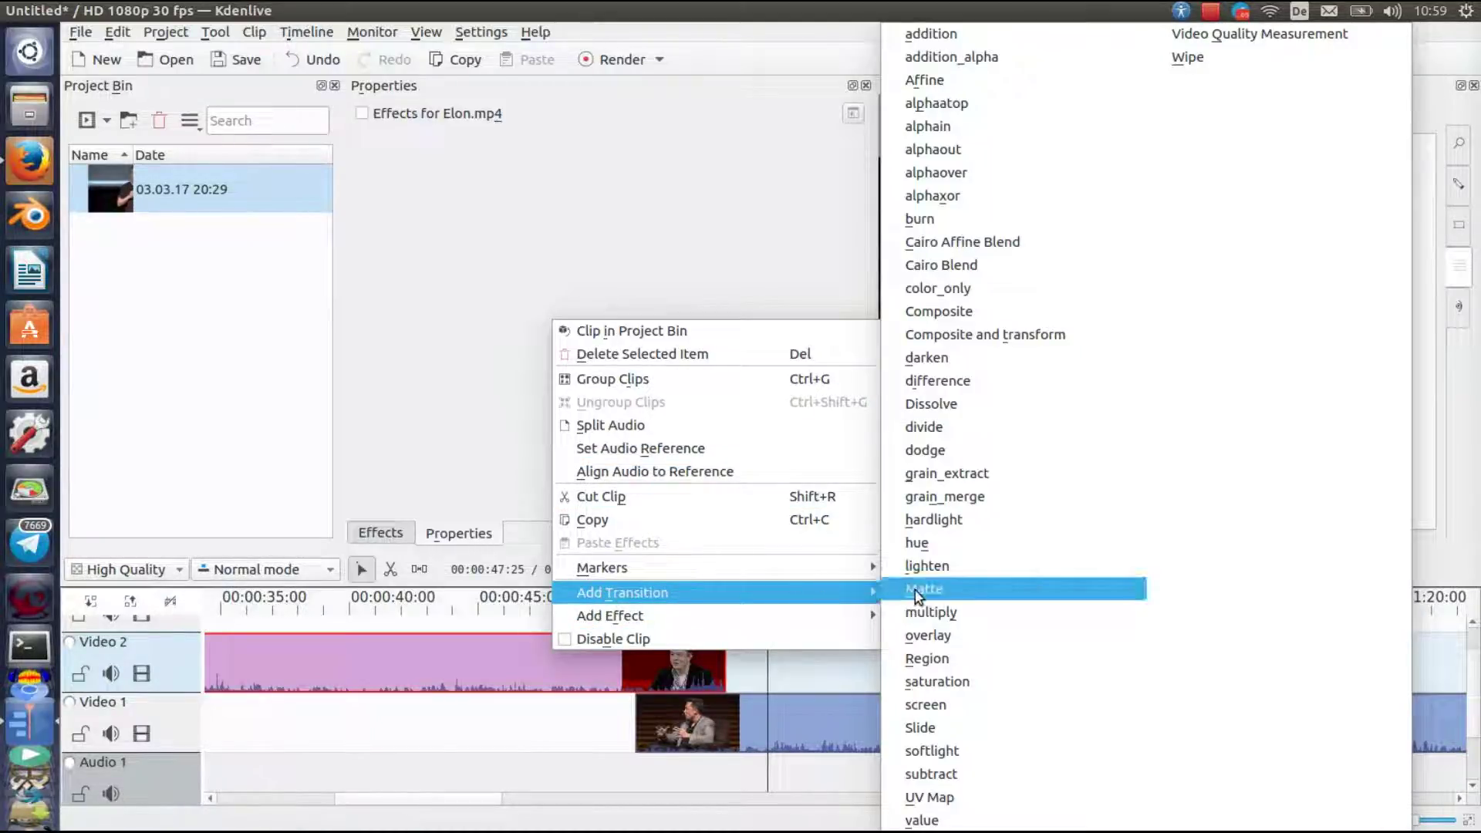
{"action": "left_click", "coordinate": [968, 404]}
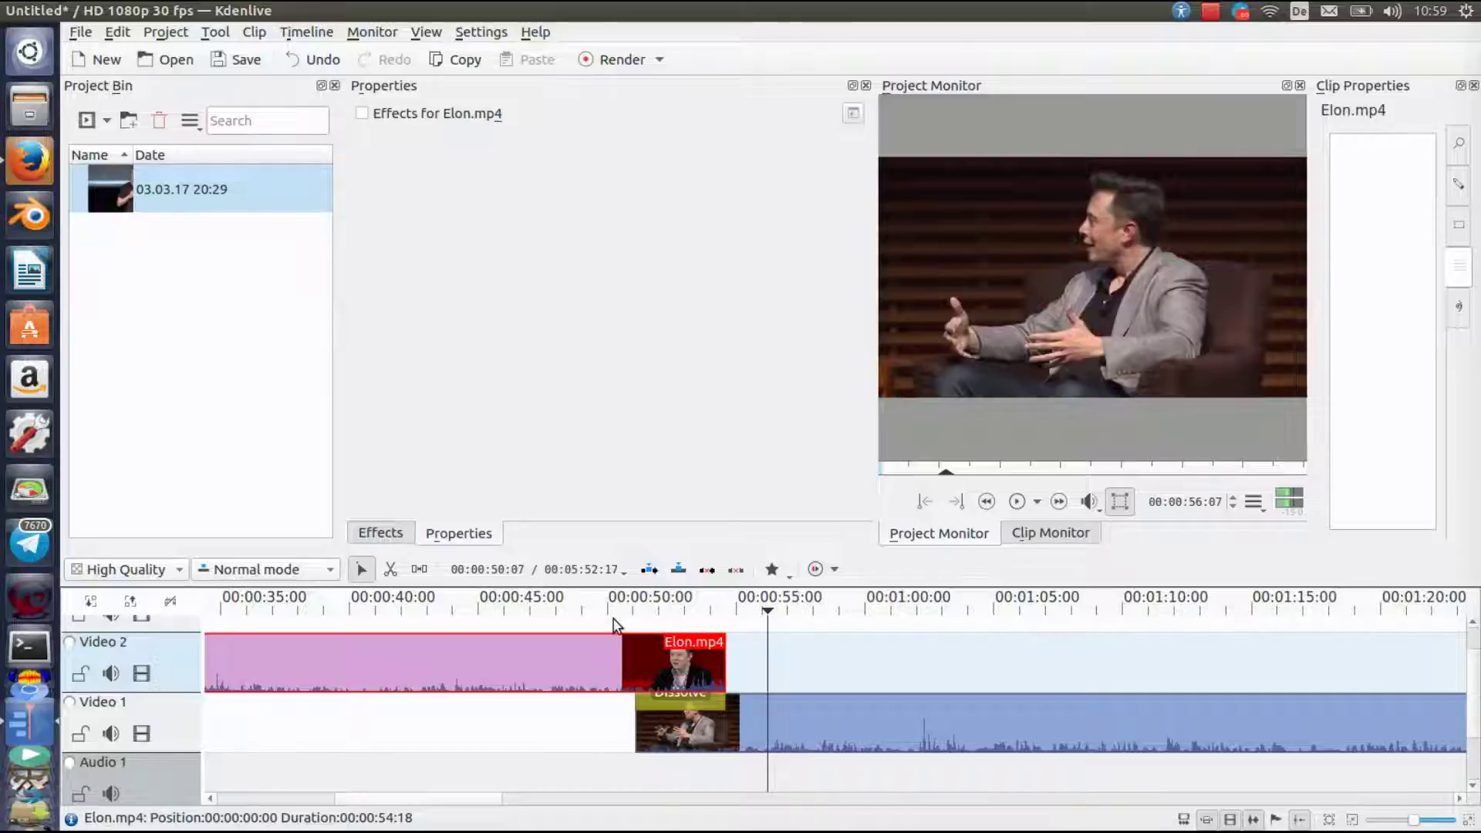
Preview the initial crossfade from just before the overlap.
{"action": "left_click", "coordinate": [616, 625]}
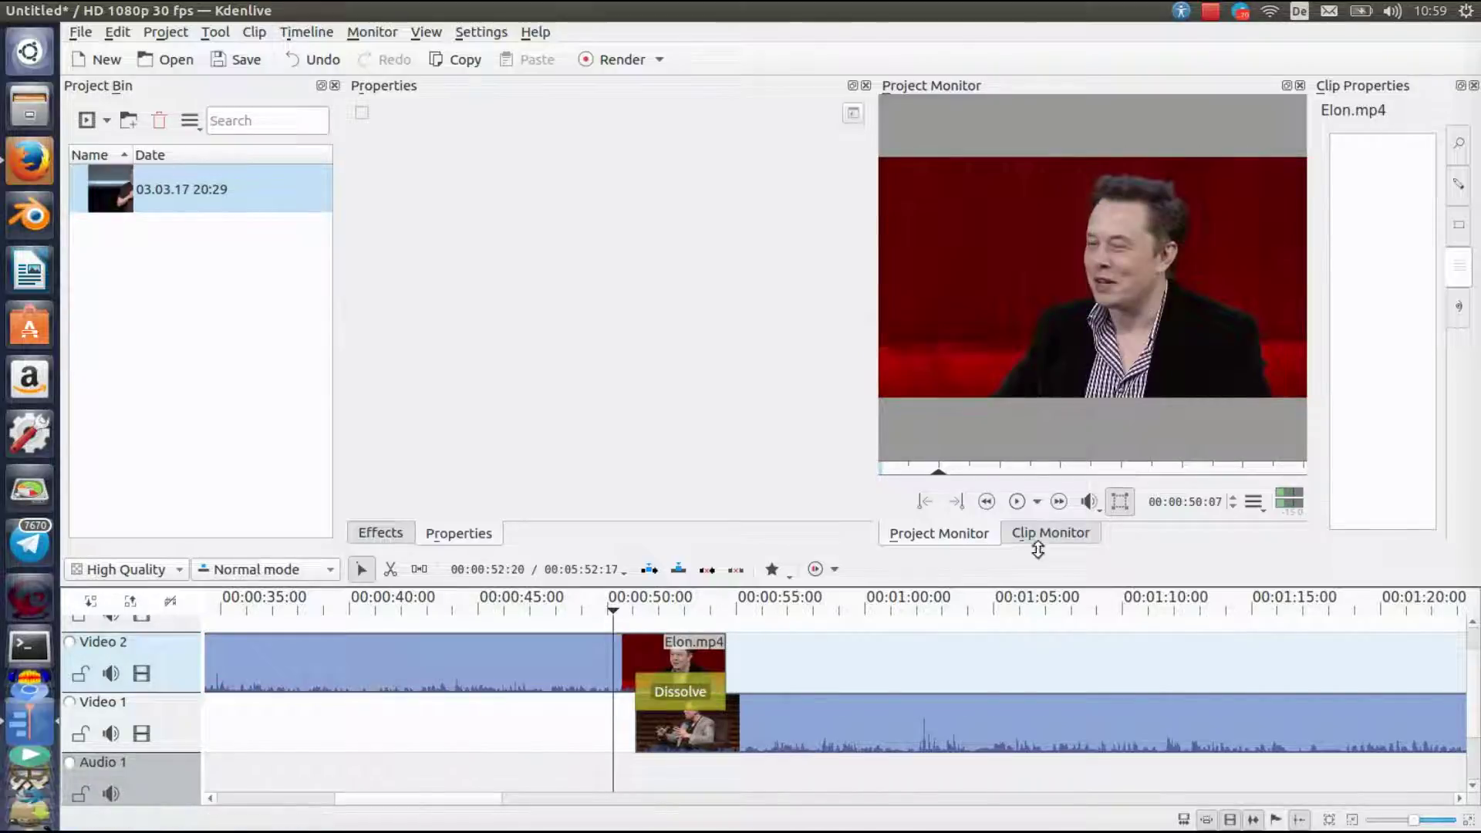
{"action": "left_click", "coordinate": [1013, 502]}
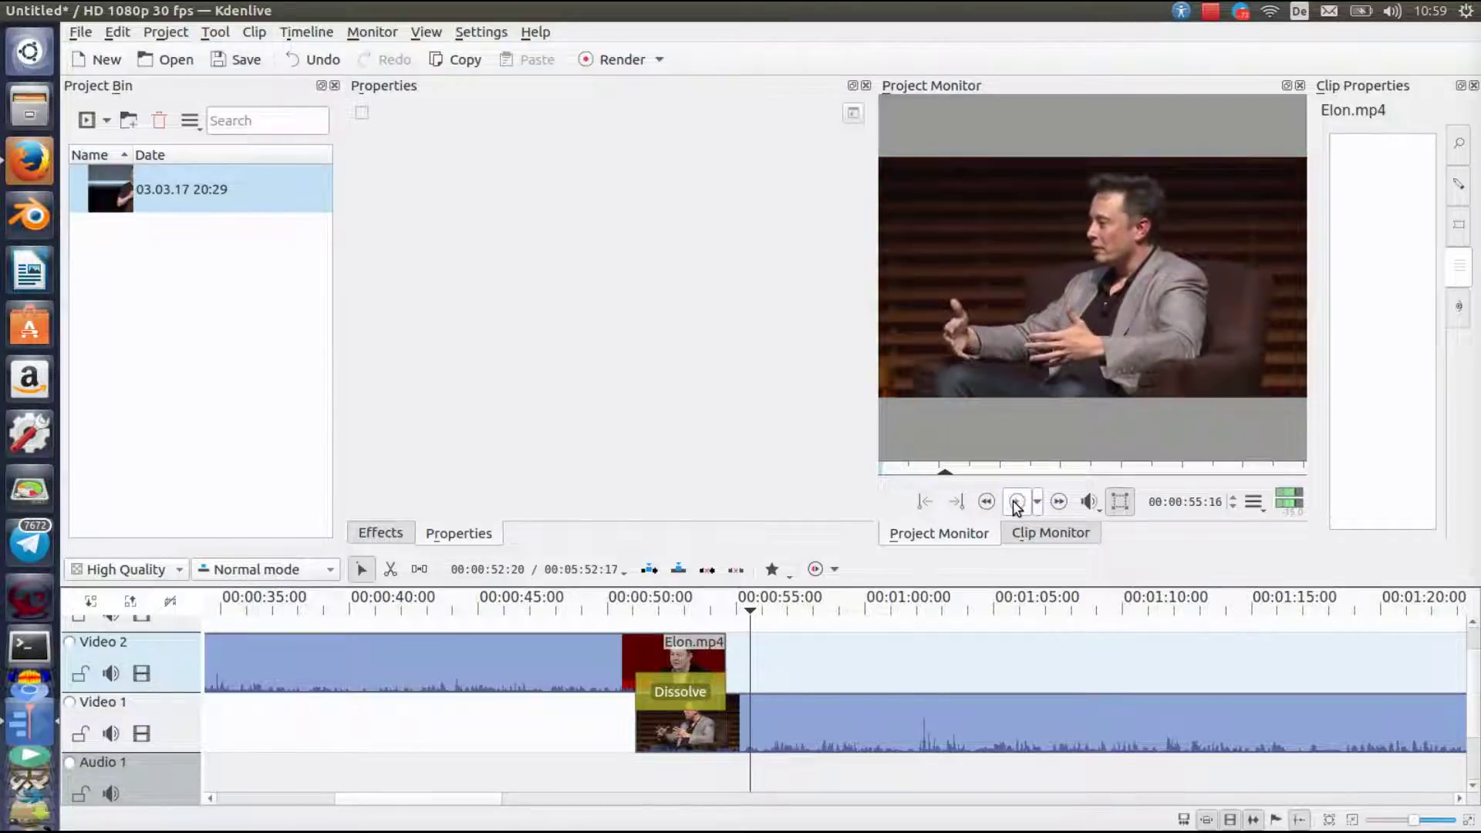
{"action": "left_click", "coordinate": [1017, 506]}
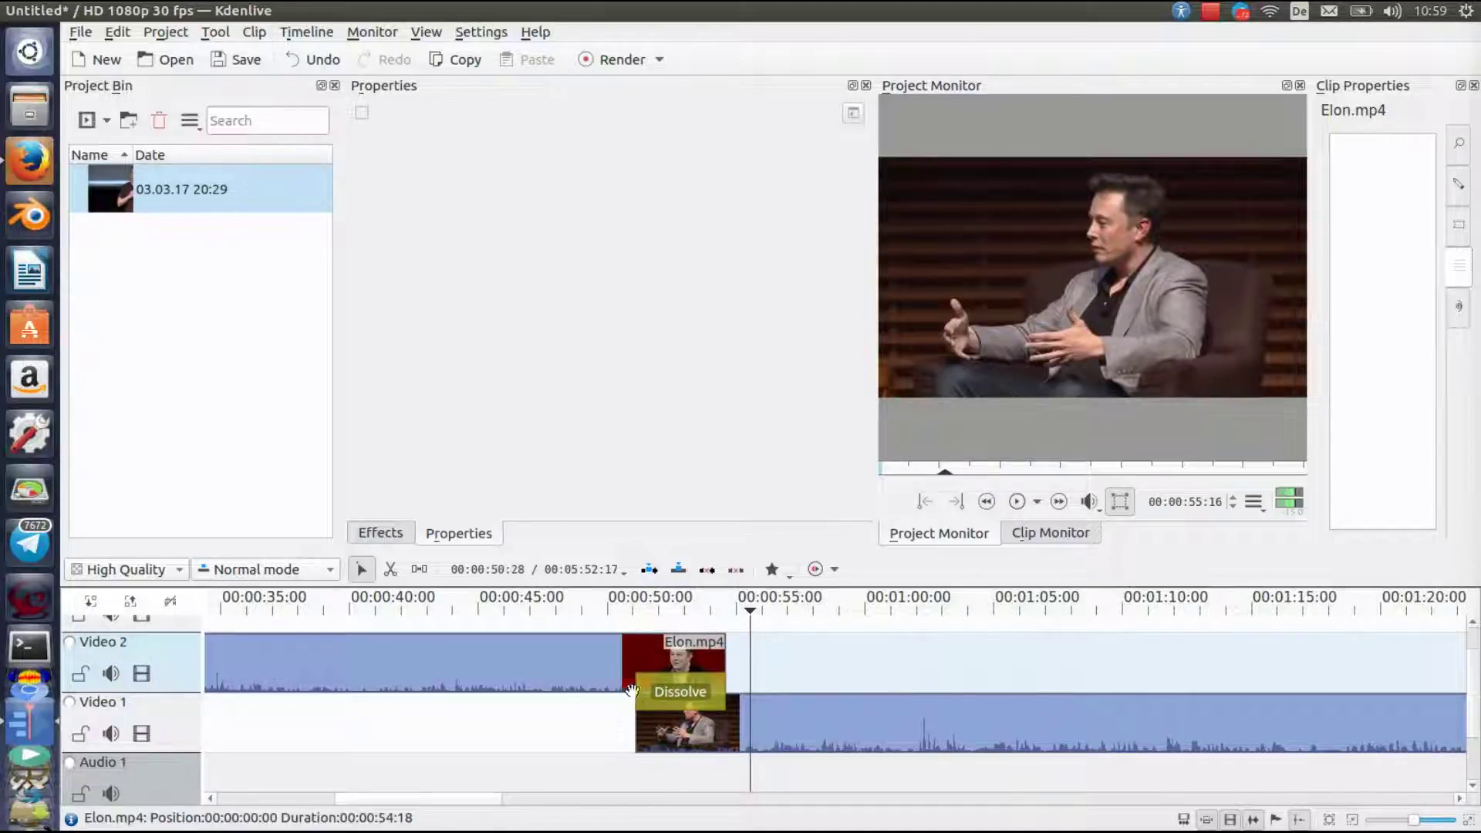
Start the Dissolve earlier and move the Video 1 clip back to about 48 seconds.
{"action": "left_click_drag", "start_coordinate": [638, 692], "coordinate": [564, 693]}
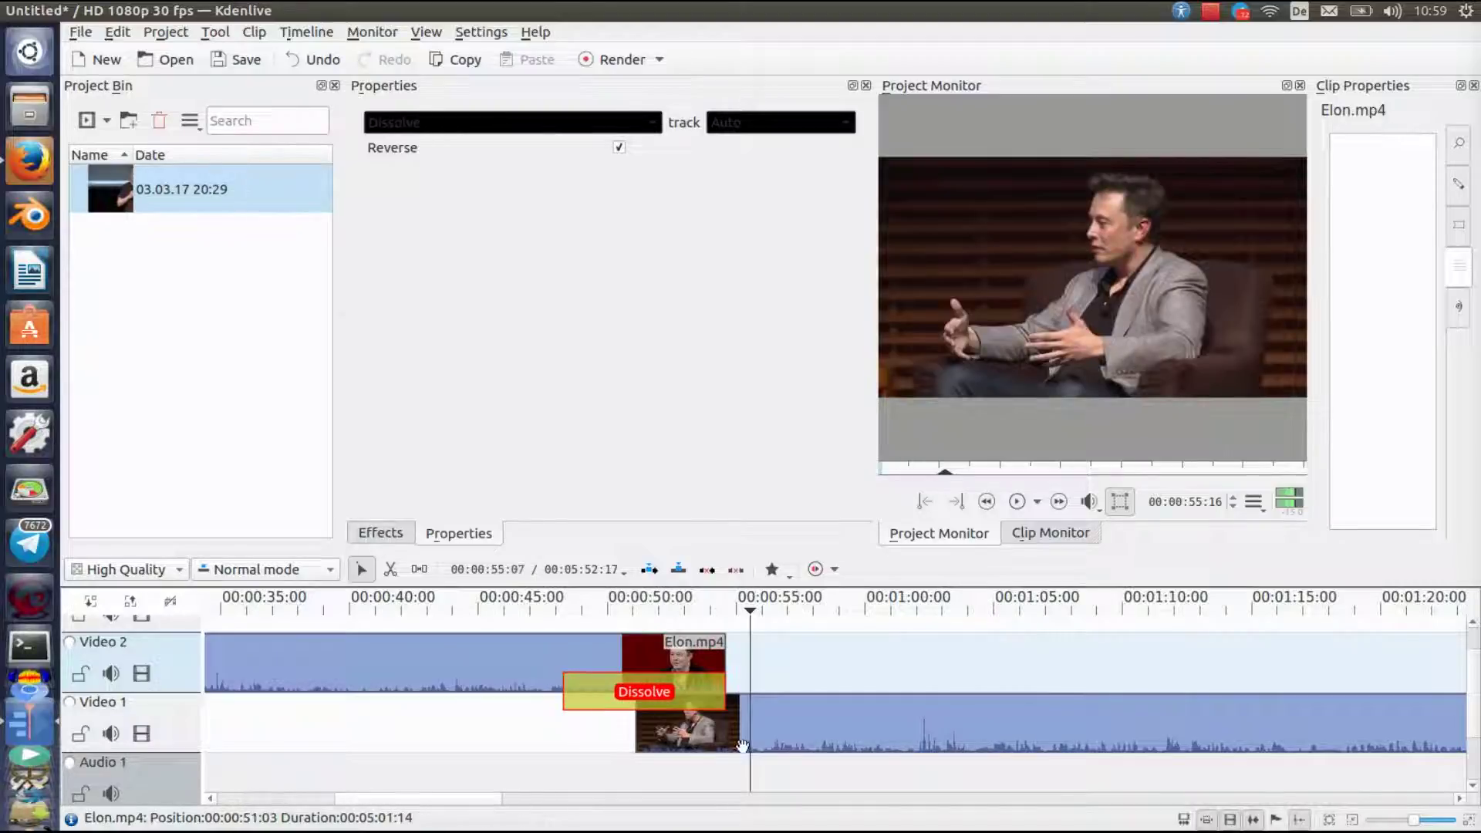
{"action": "left_click", "coordinate": [810, 723]}
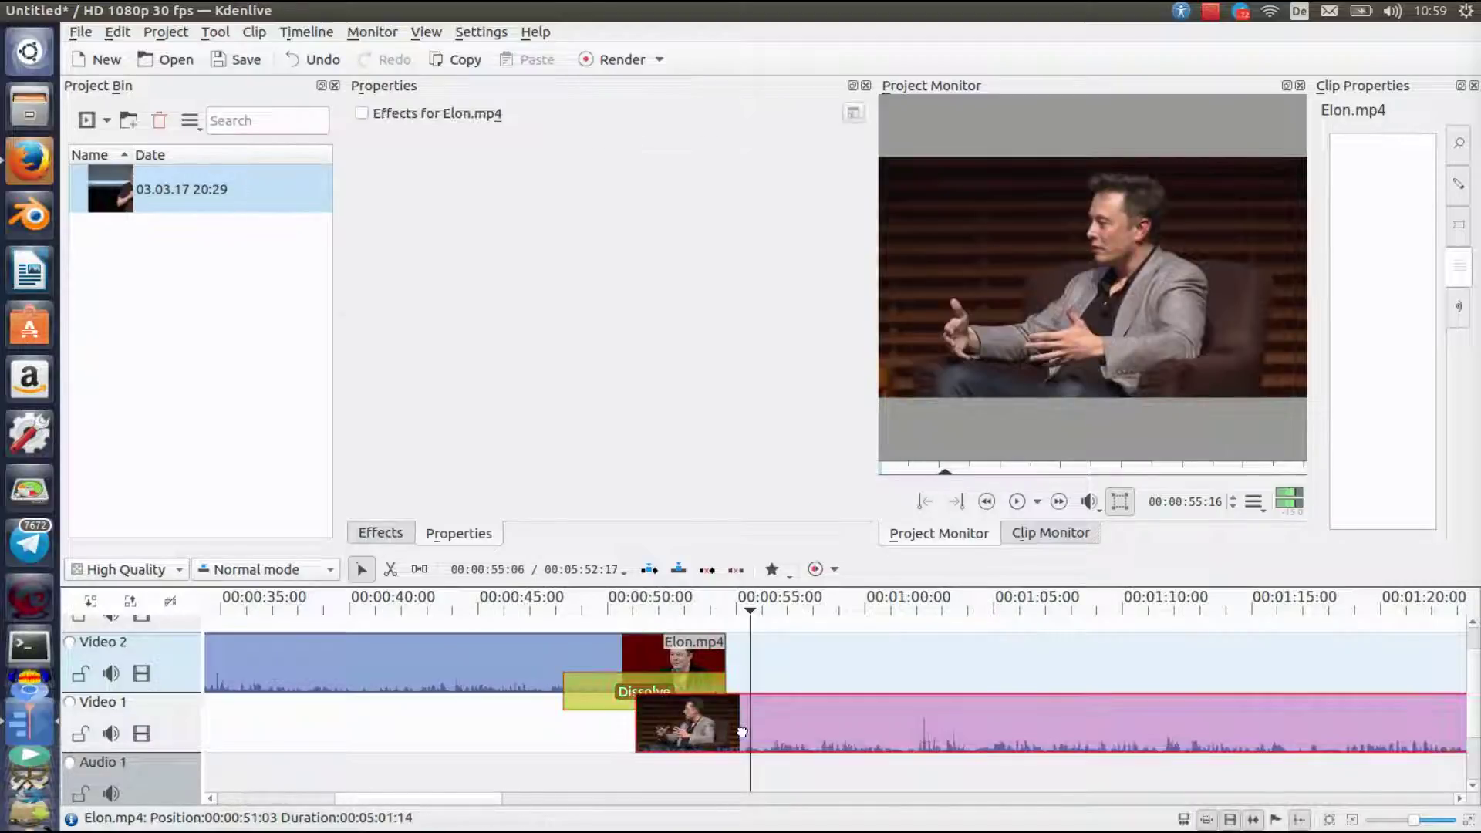
{"action": "left_click_drag", "start_coordinate": [741, 731], "coordinate": [664, 715]}
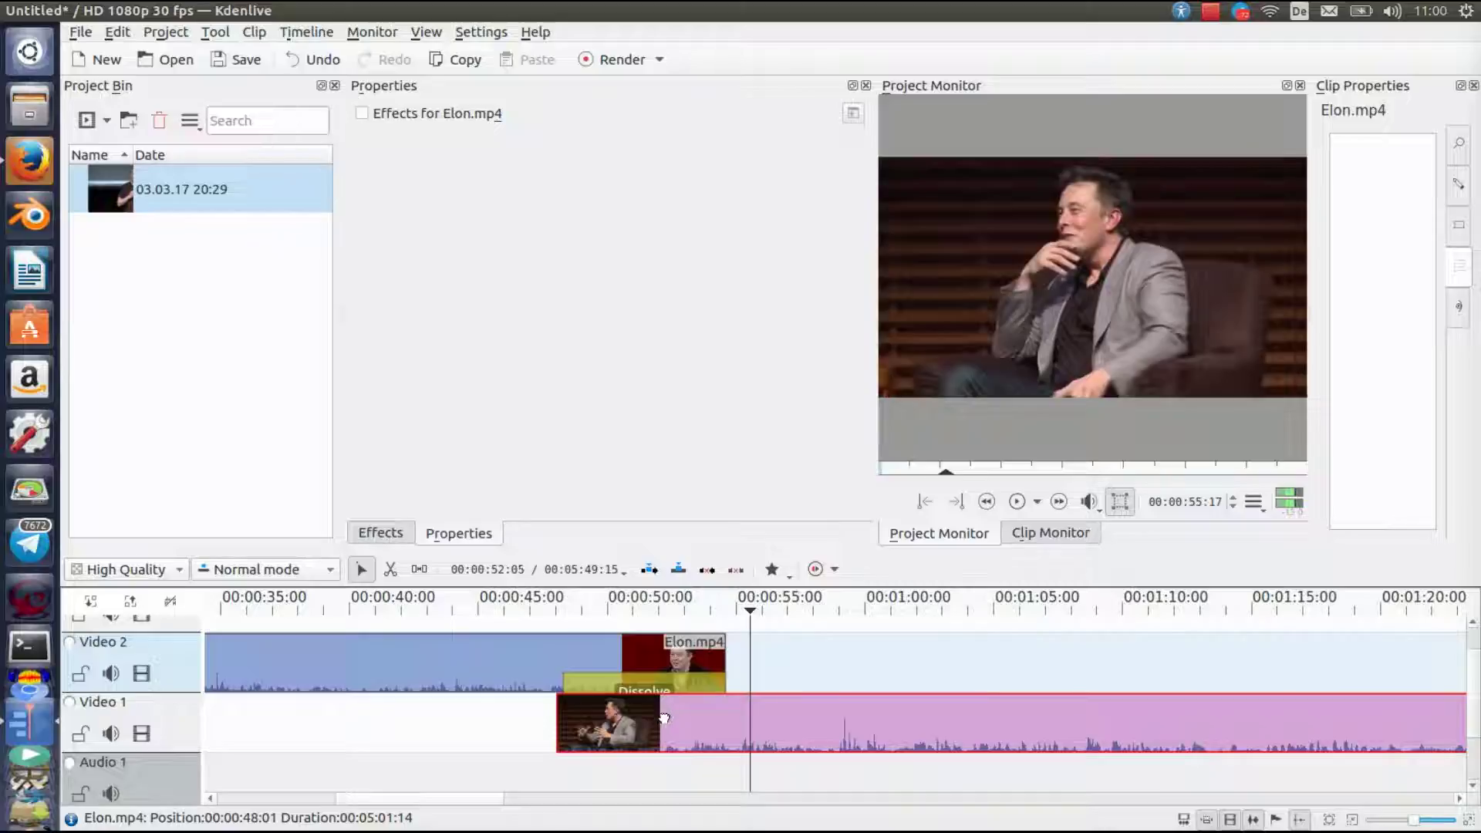
Replay the revised crossfade, then shift the Video 1 clip later on the timeline.
{"action": "left_click", "coordinate": [566, 626]}
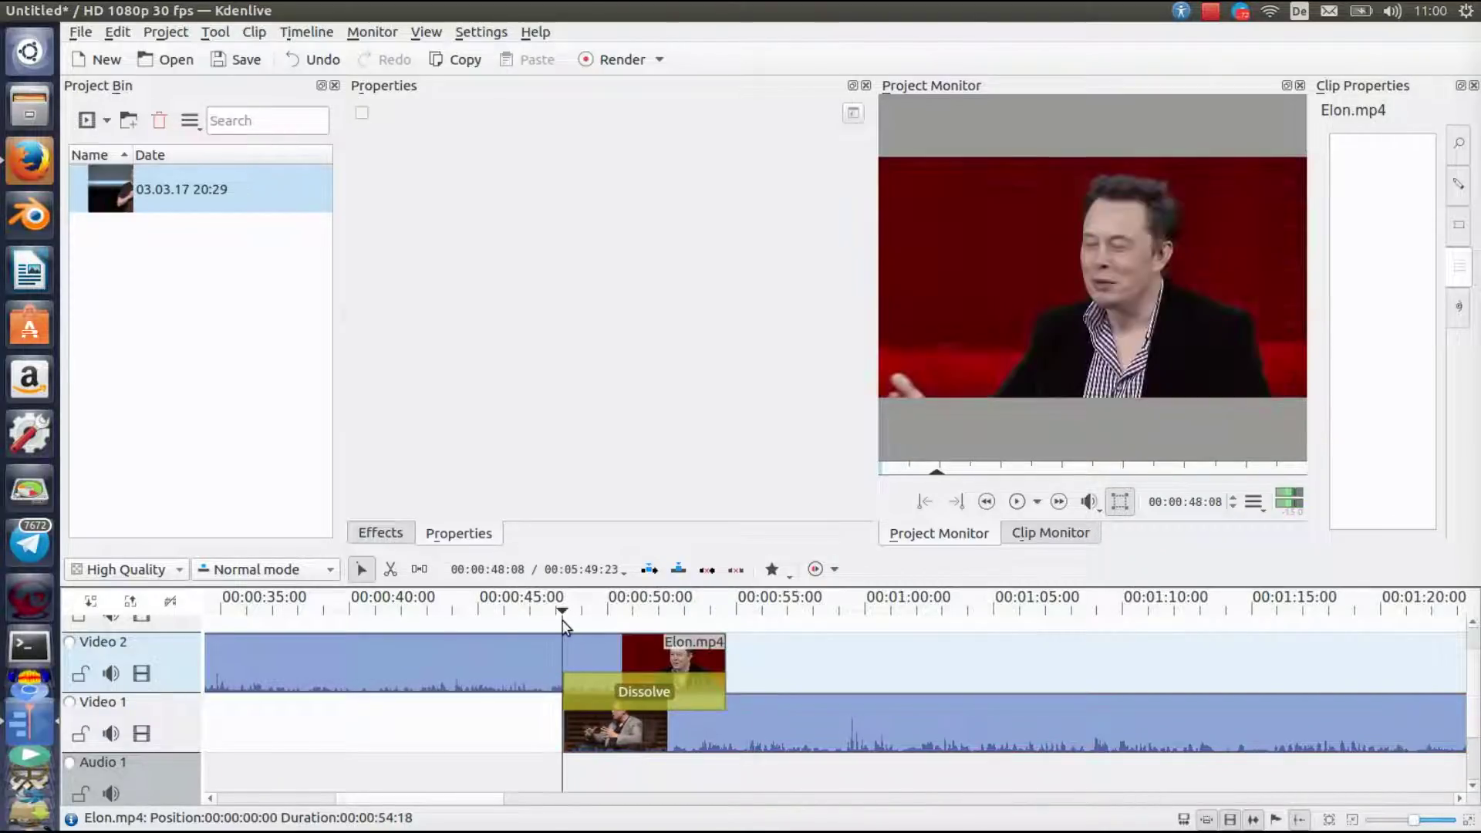
{"action": "left_click", "coordinate": [1018, 502]}
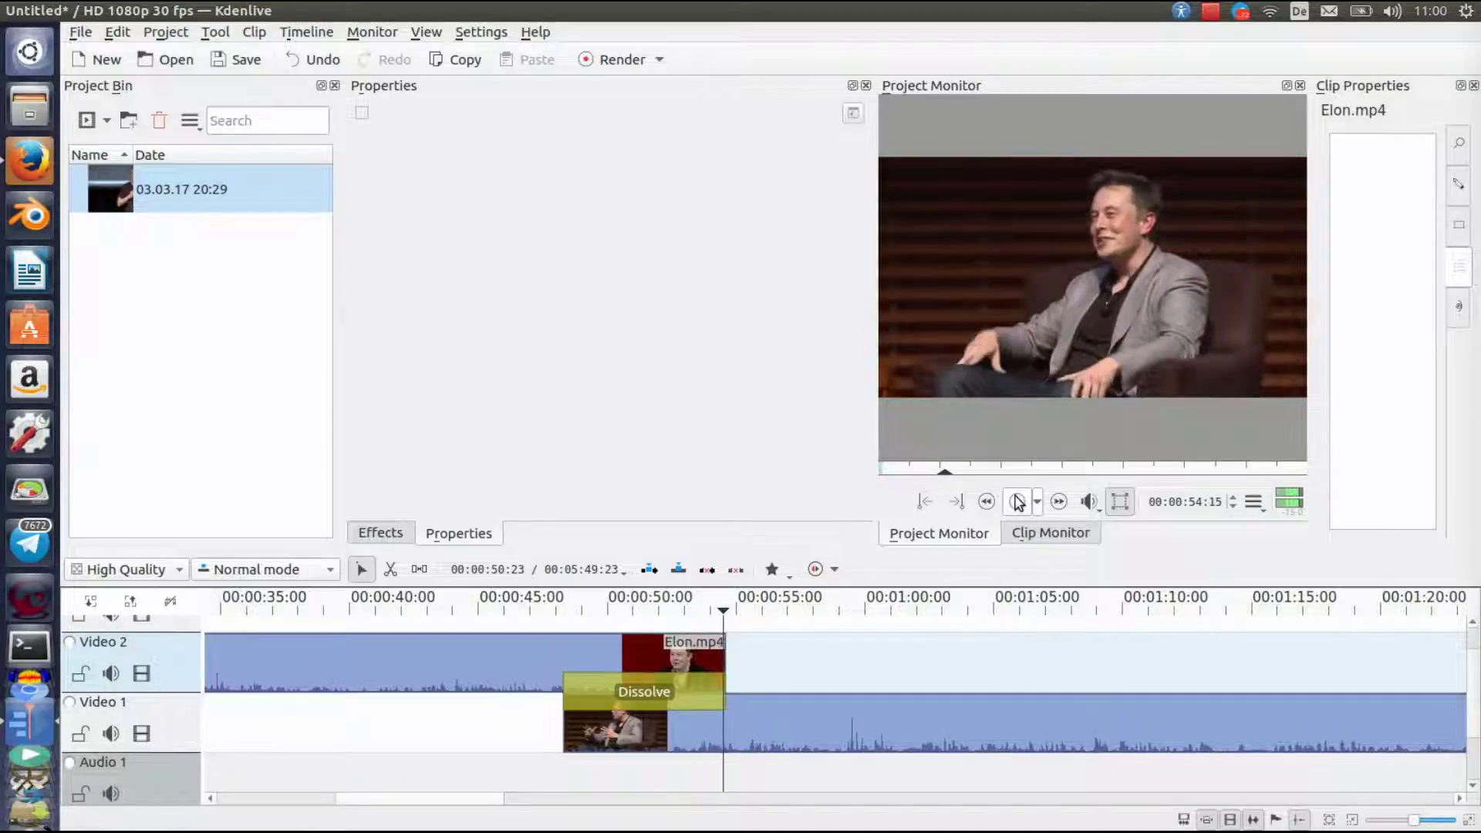
{"action": "left_click", "coordinate": [1018, 501]}
{"action": "left_click", "coordinate": [666, 725]}
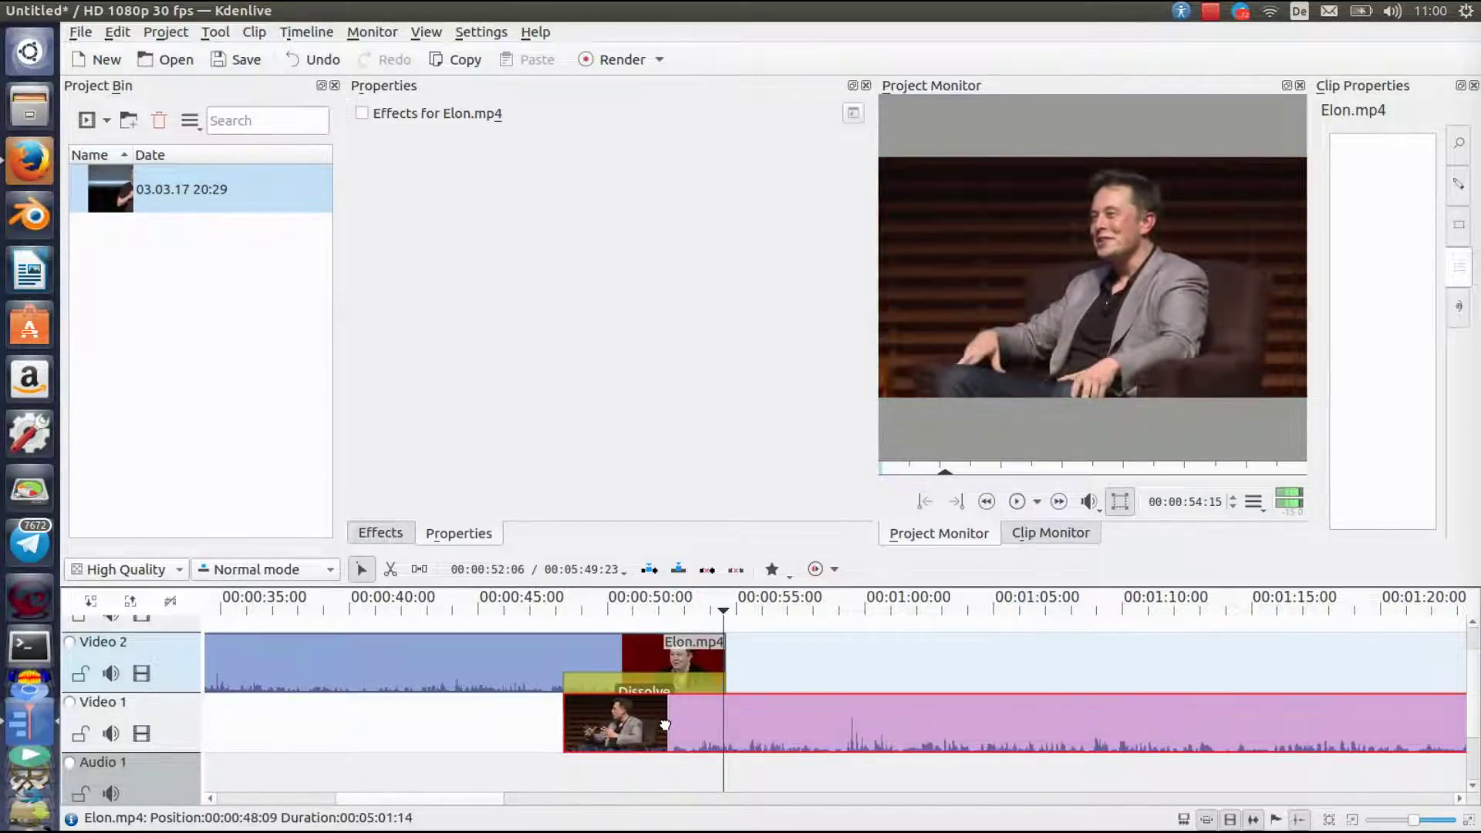
{"action": "left_click_drag", "start_coordinate": [666, 726], "coordinate": [729, 748]}
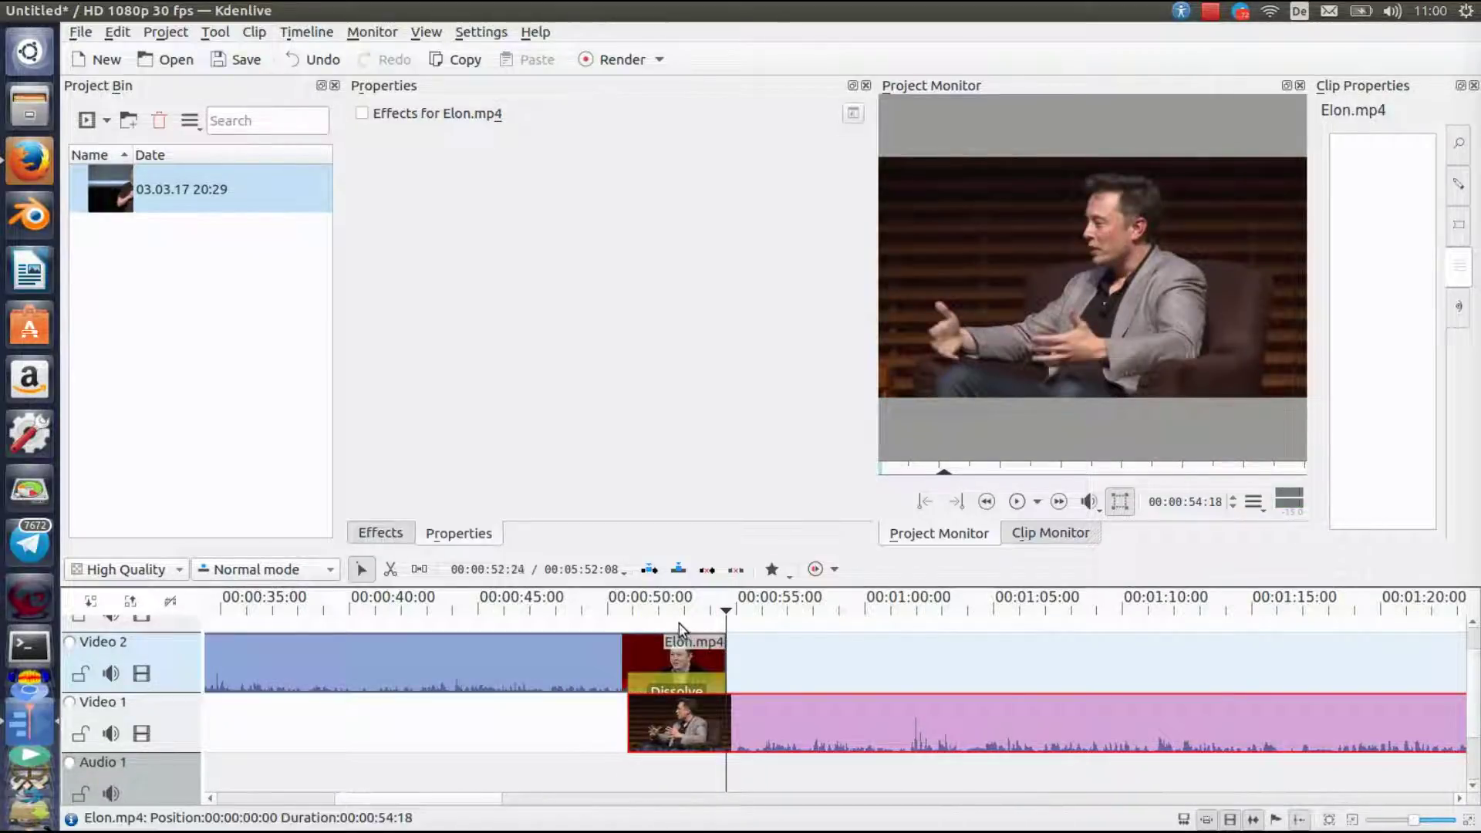
{"action": "scroll", "coordinate": [677, 628], "scroll_direction": "up", "scroll_amount": 1}
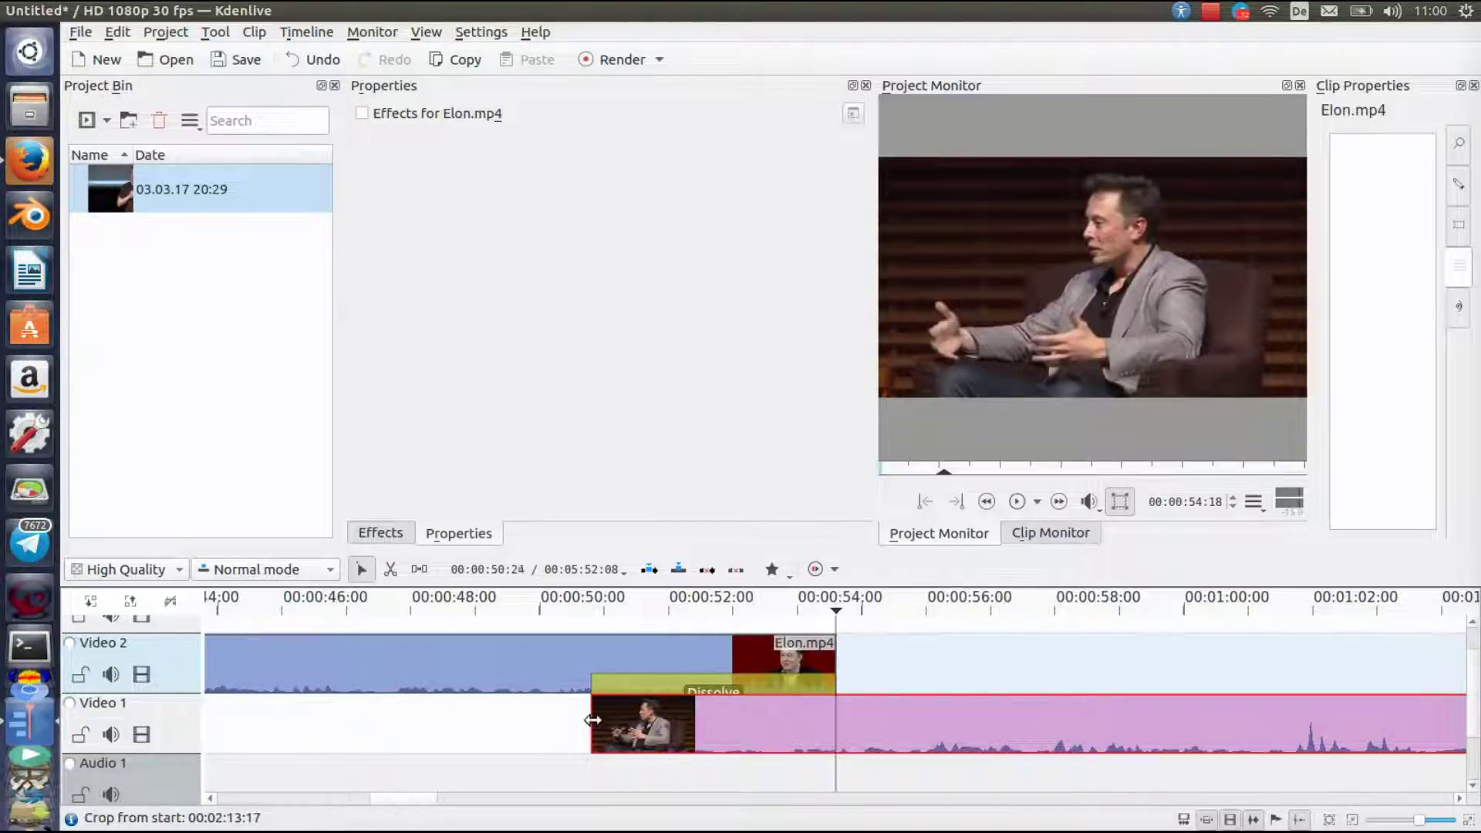
Trim the Video 1 clip's start slightly later and select the long Video 2 clip.
{"action": "left_click_drag", "start_coordinate": [593, 719], "coordinate": [620, 721]}
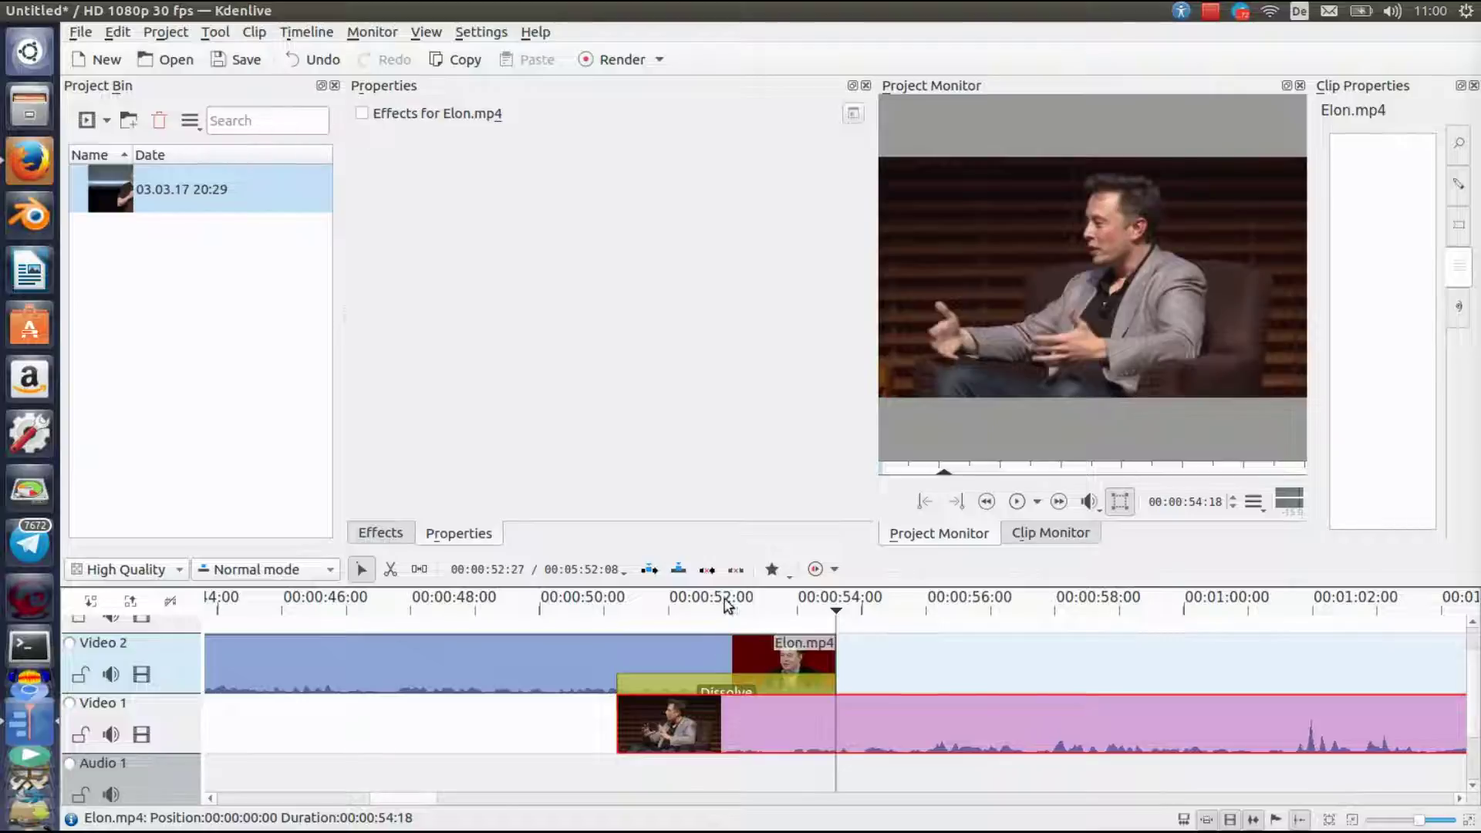
{"action": "left_click", "coordinate": [699, 648]}
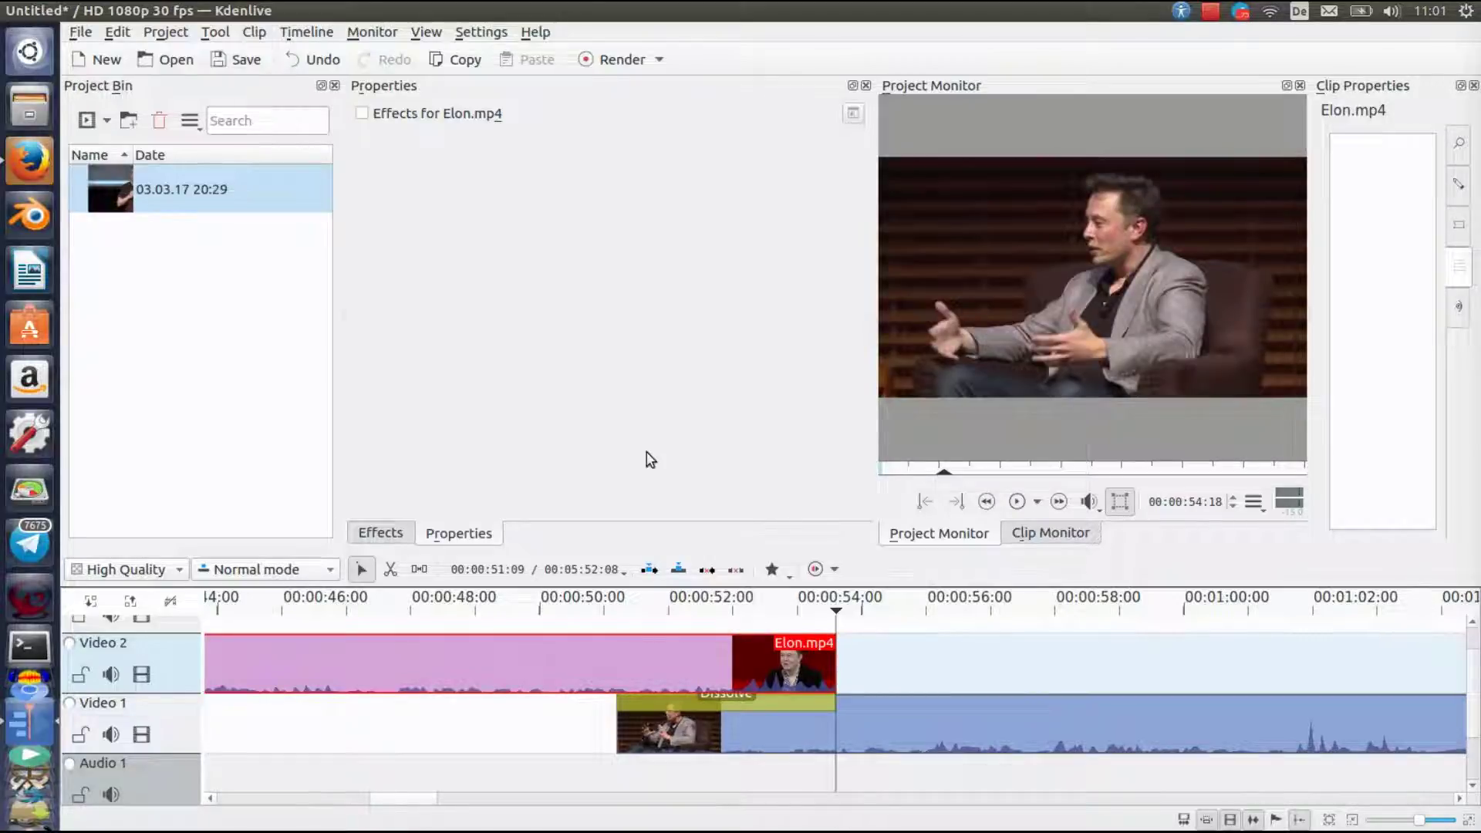
Apply Fade out to the Video 2 Elon.mp4 clip with a 00:00:05:15 duration.
{"action": "left_click", "coordinate": [382, 532]}
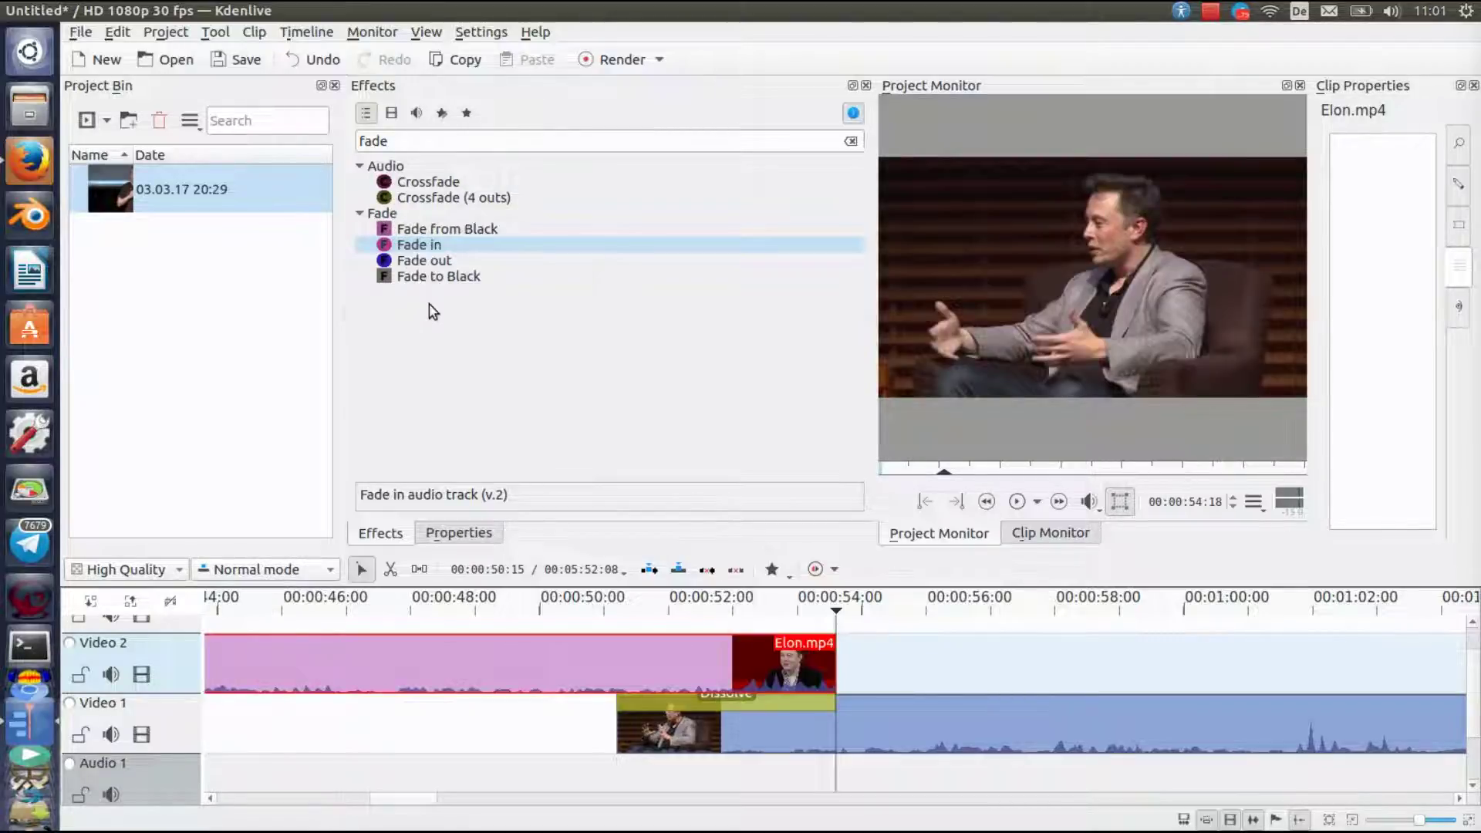
{"action": "left_click", "coordinate": [443, 260]}
{"action": "double_click", "coordinate": [443, 260]}
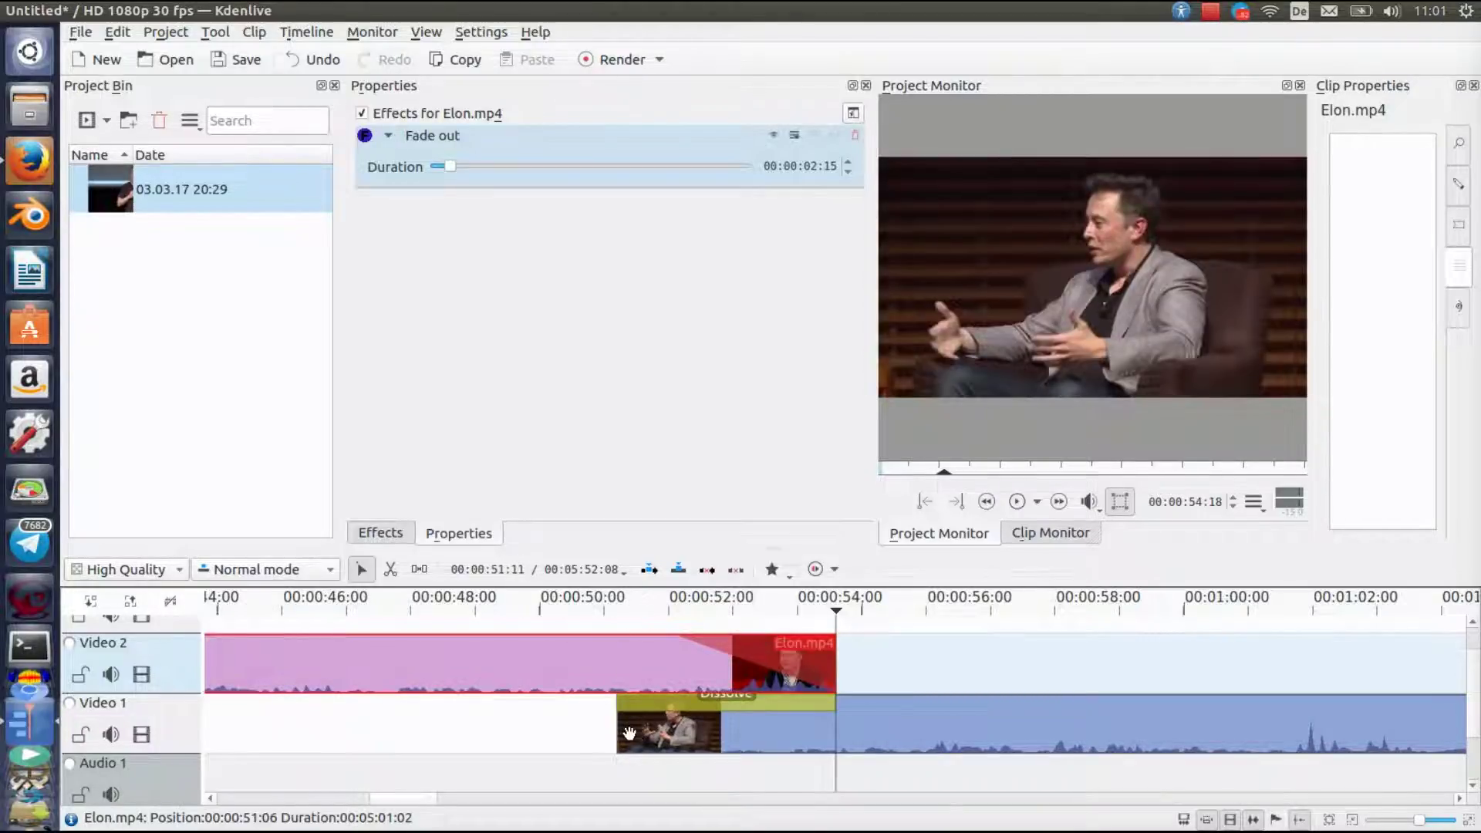
{"action": "left_click", "coordinate": [475, 167]}
{"action": "left_click", "coordinate": [475, 167]}
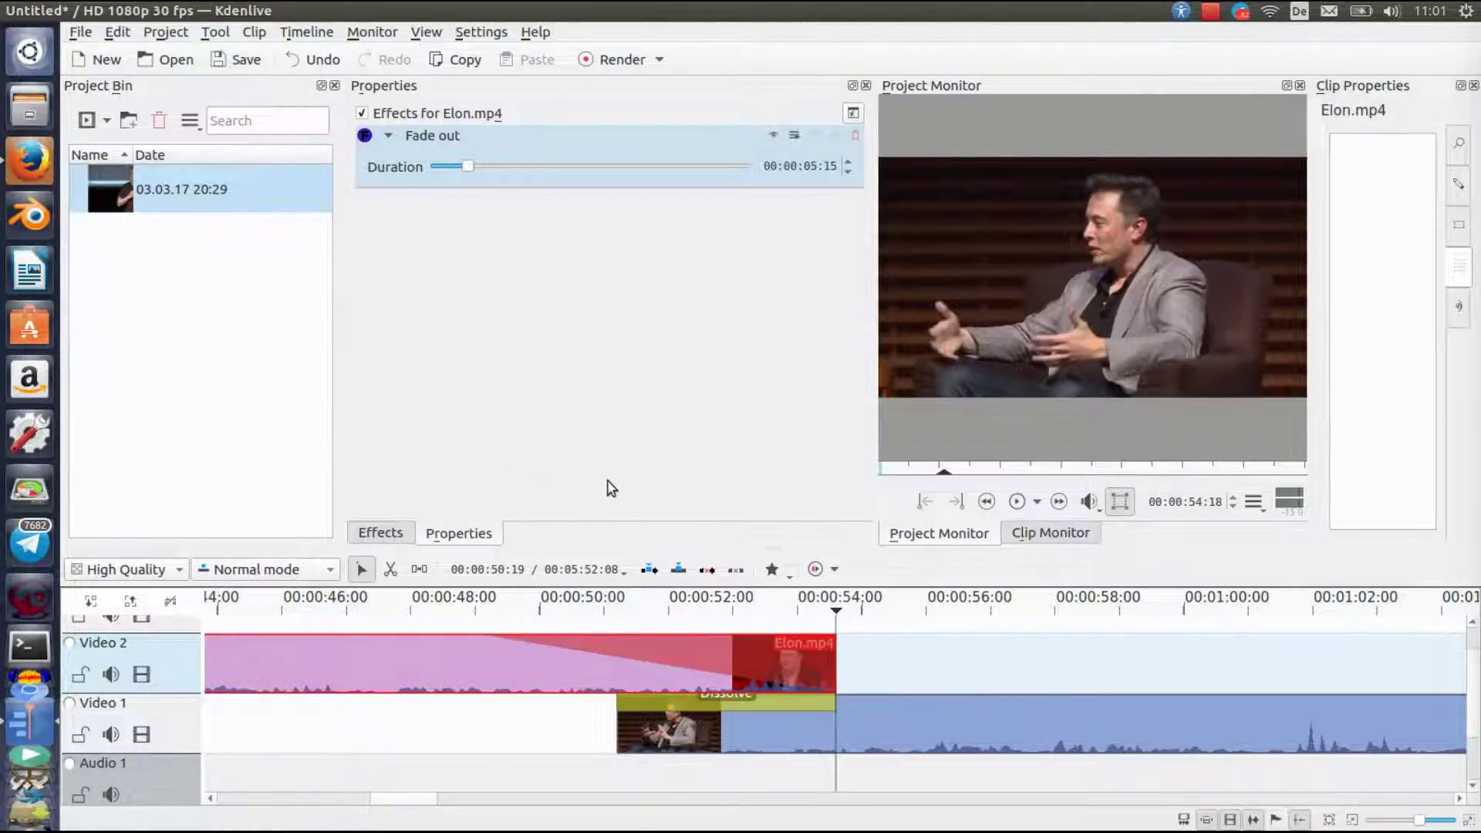
Apply Fade in to the selected Video 1 Elon.mp4 clip and enter a 00:00:05:20 duration.
{"action": "left_click", "coordinate": [700, 730]}
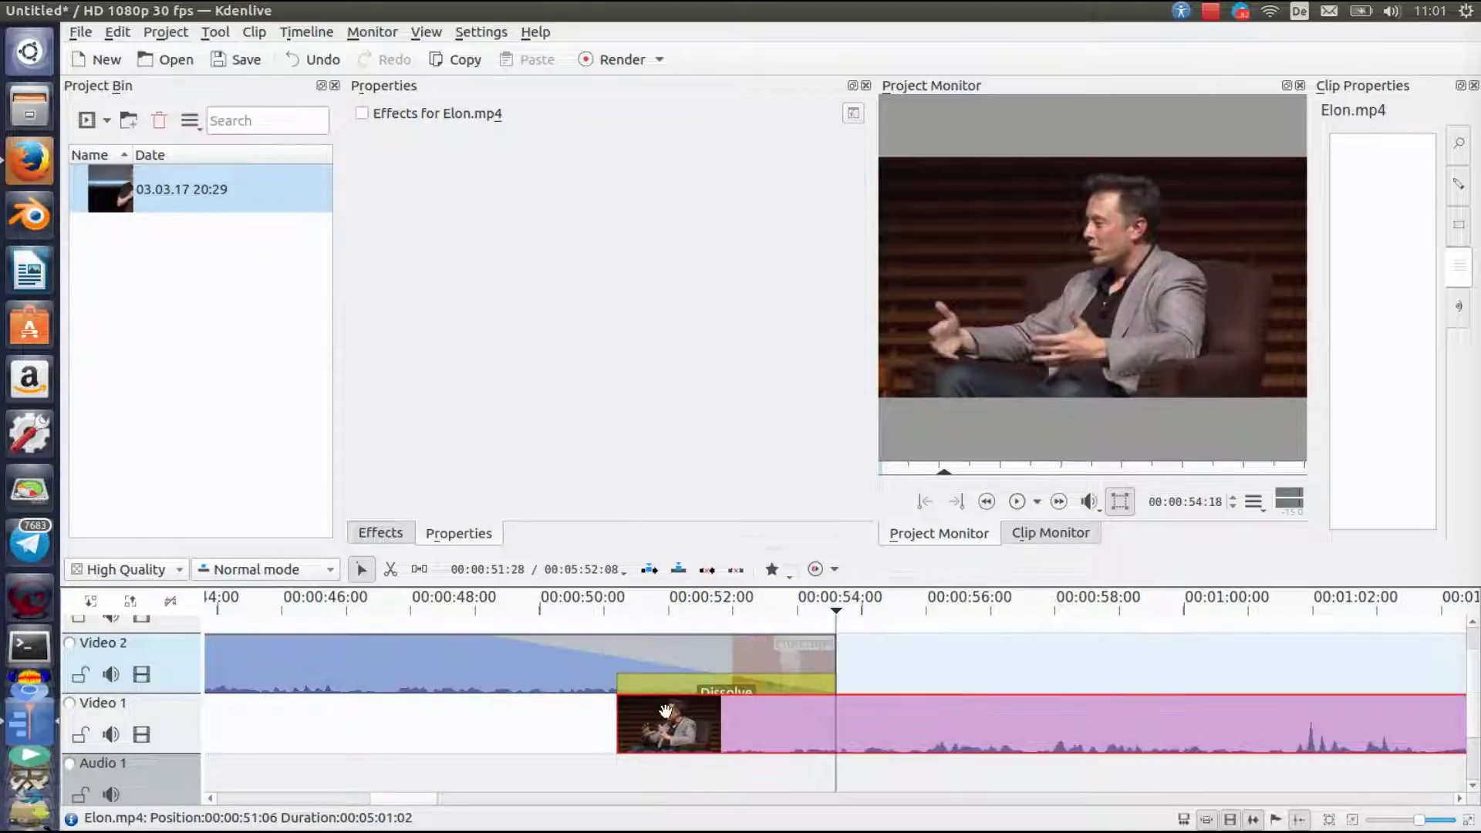
{"action": "left_click", "coordinate": [381, 532]}
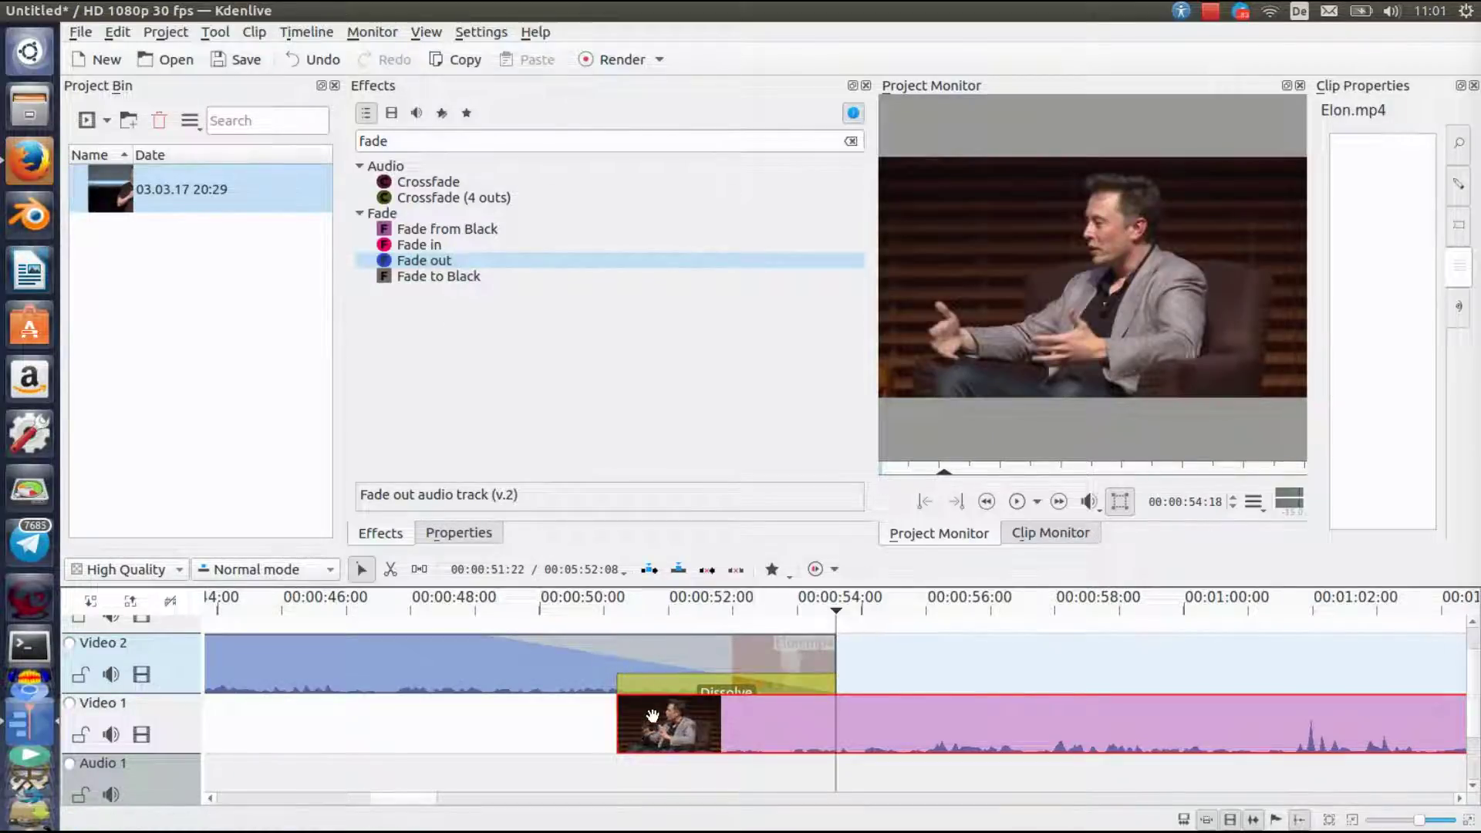
{"action": "left_click", "coordinate": [432, 244]}
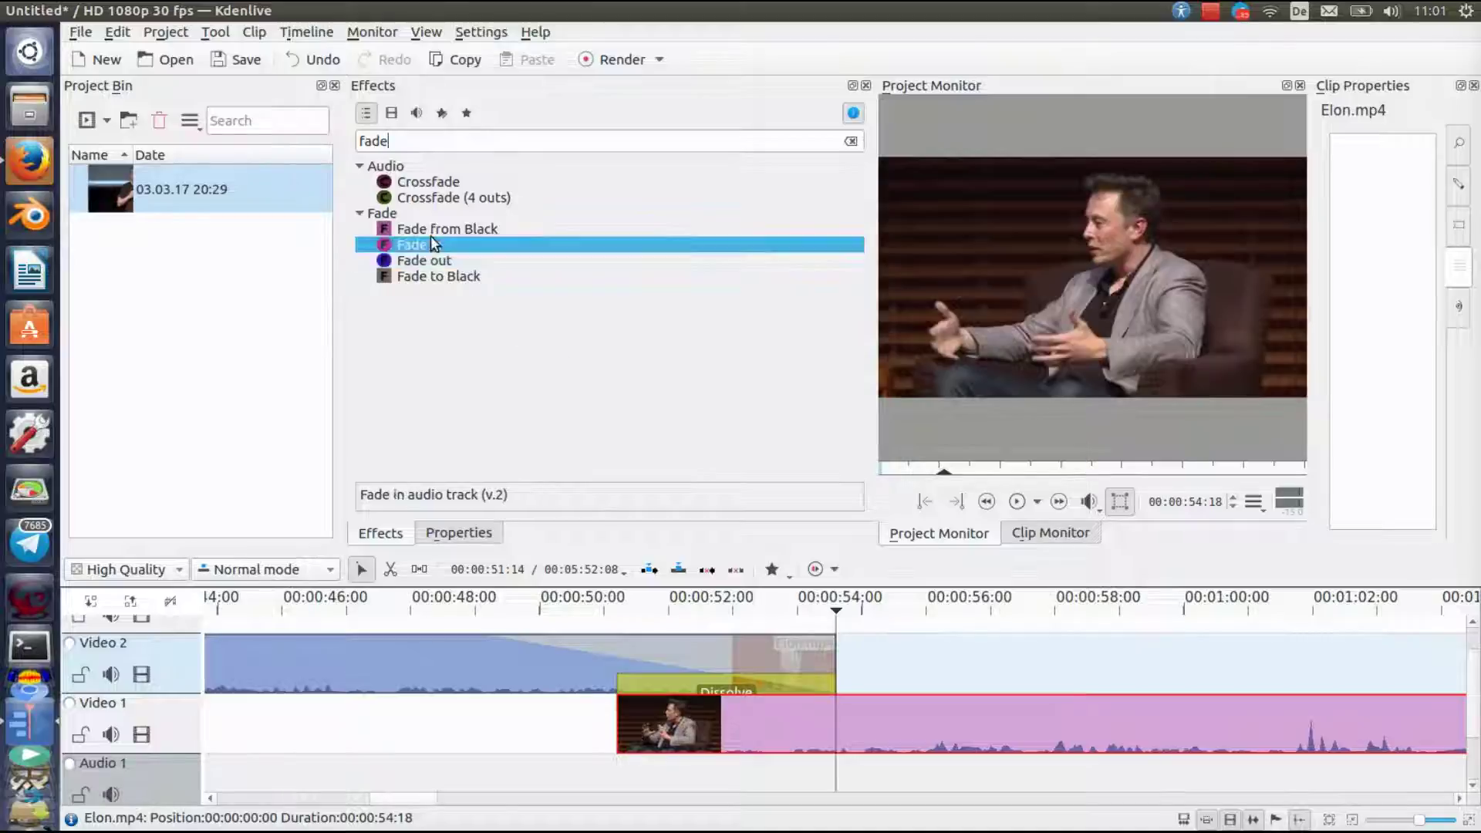
{"action": "double_click", "coordinate": [431, 244]}
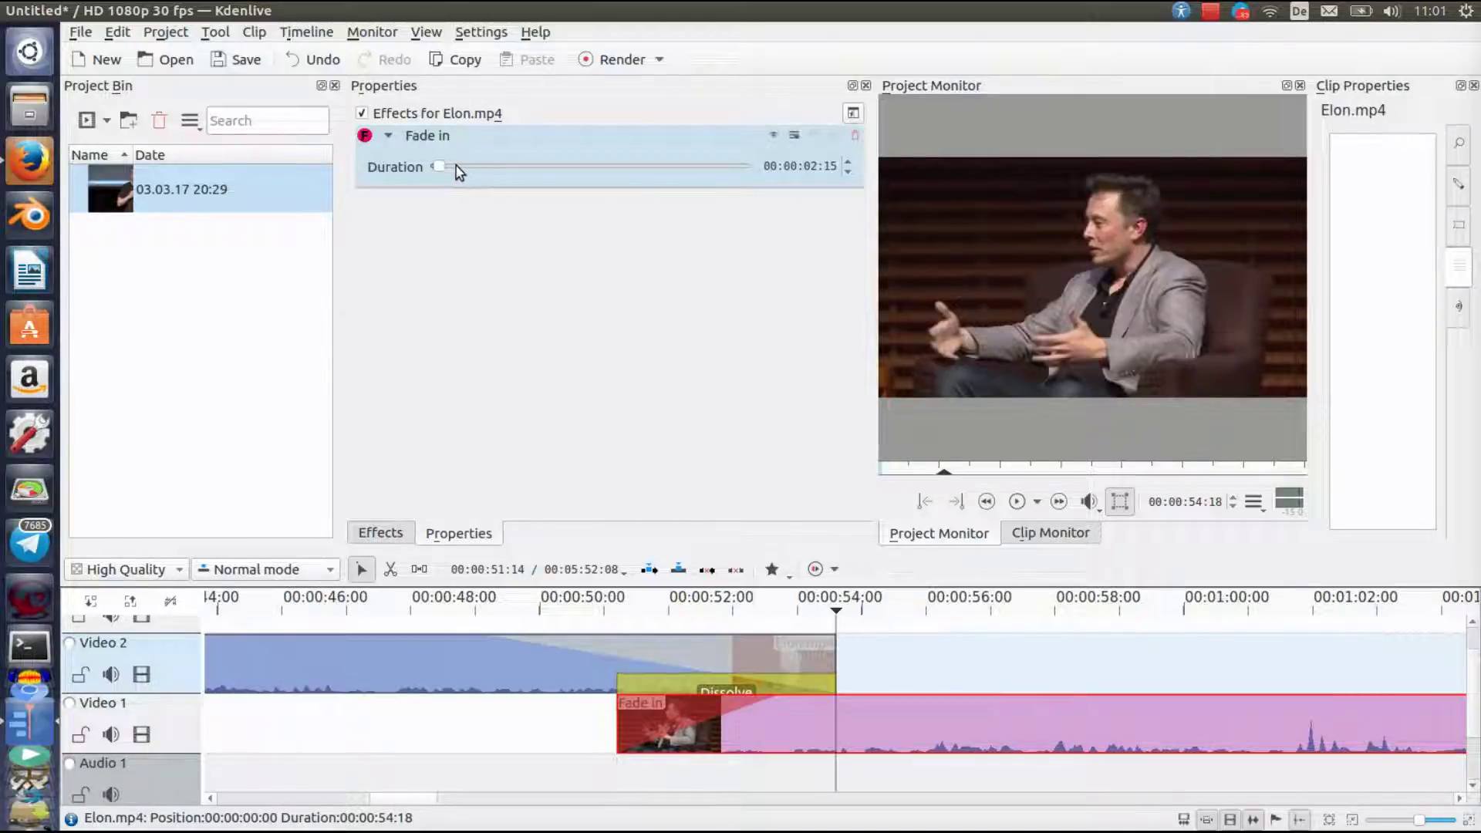
{"action": "scroll", "coordinate": [456, 169], "scroll_direction": "up", "scroll_amount": 1}
{"action": "scroll", "coordinate": [456, 169], "scroll_direction": "up", "scroll_amount": 1}
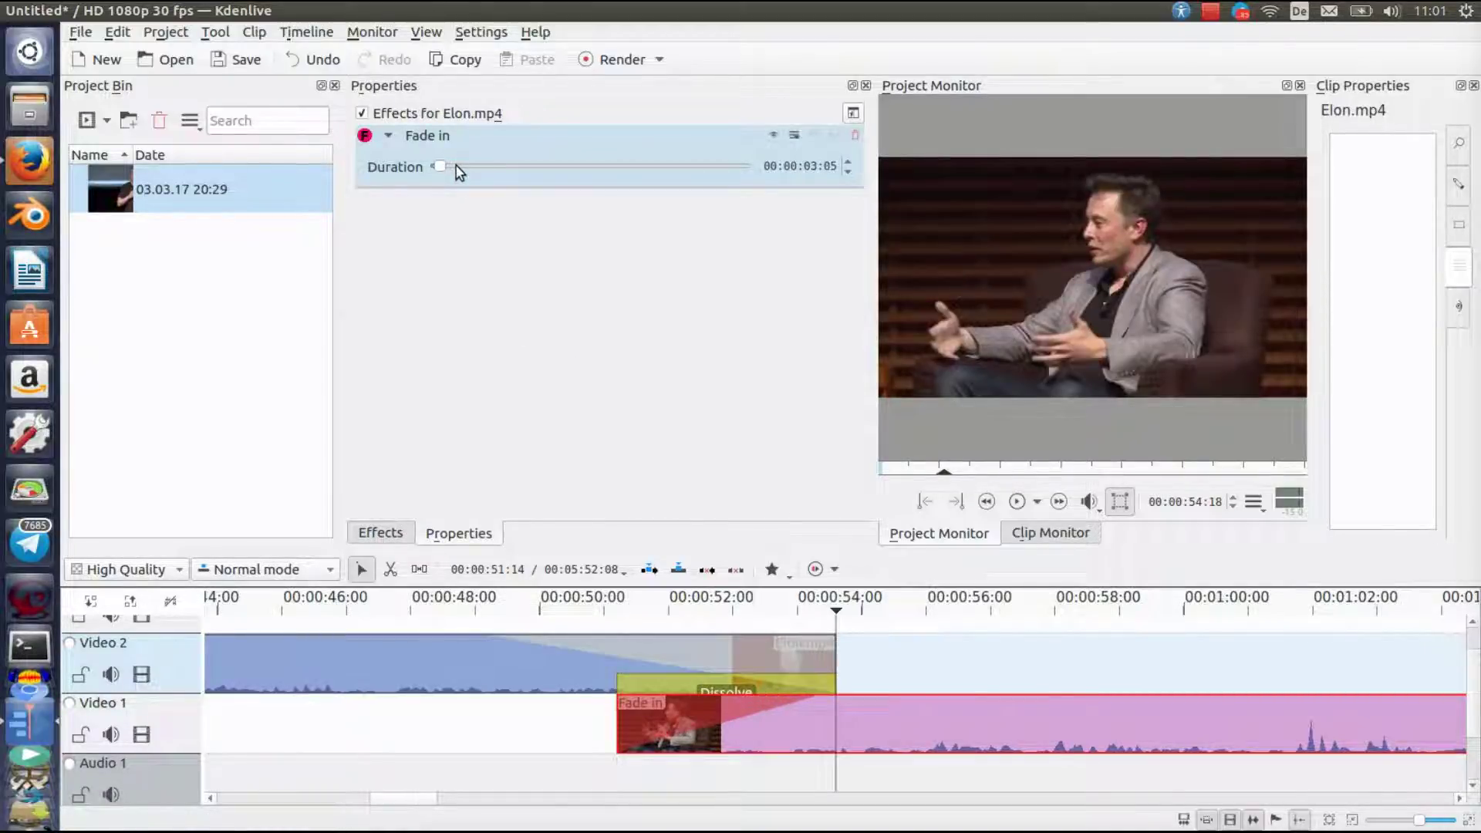
{"action": "scroll", "coordinate": [455, 169], "scroll_direction": "up", "scroll_amount": 5}
{"action": "scroll", "coordinate": [451, 169], "scroll_direction": "up", "scroll_amount": 5}
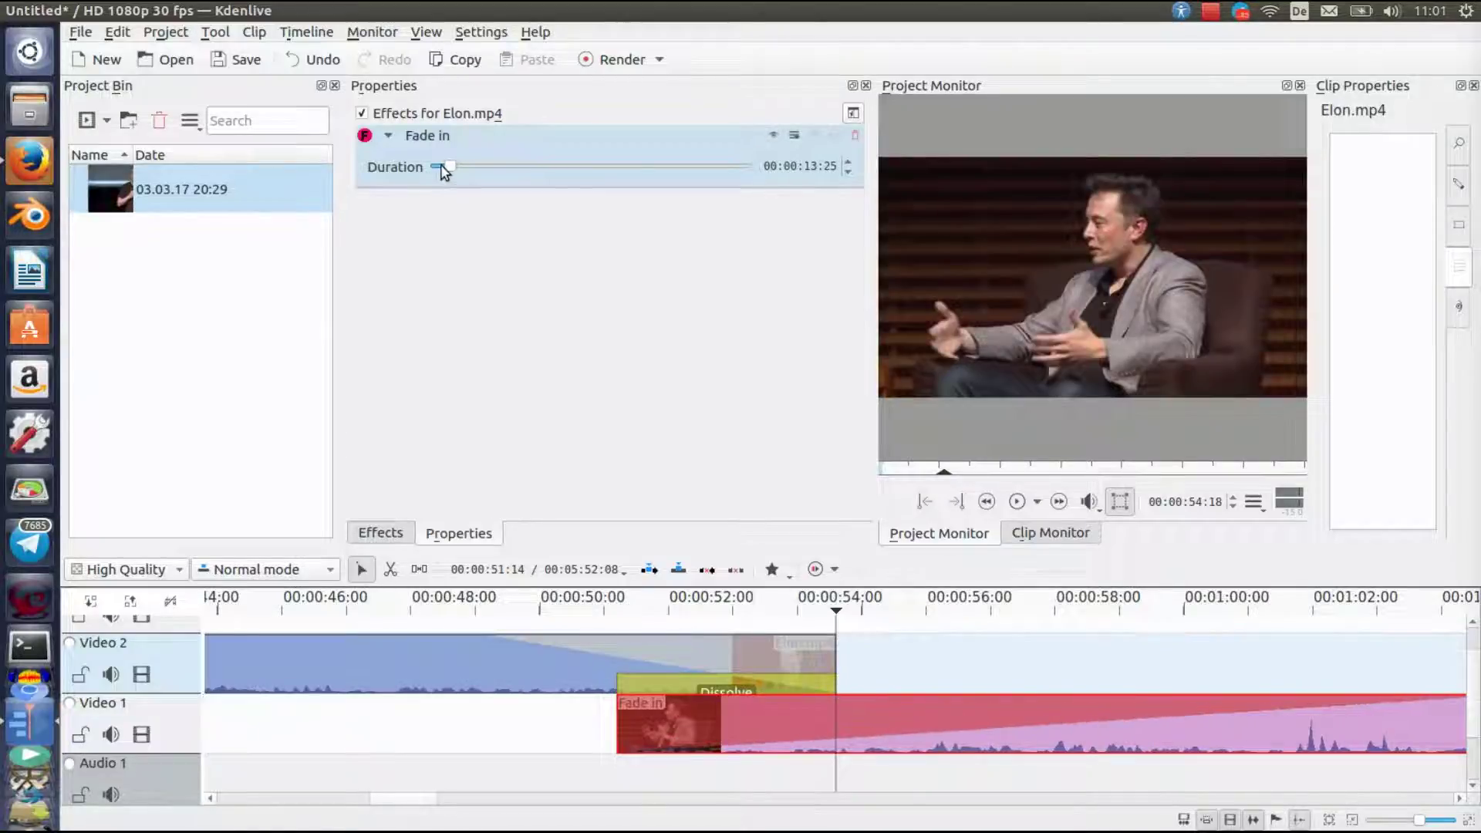
{"action": "scroll", "coordinate": [441, 168], "scroll_direction": "down", "scroll_amount": 2}
{"action": "scroll", "coordinate": [440, 170], "scroll_direction": "down", "scroll_amount": 2}
{"action": "scroll", "coordinate": [441, 169], "scroll_direction": "down", "scroll_amount": 2}
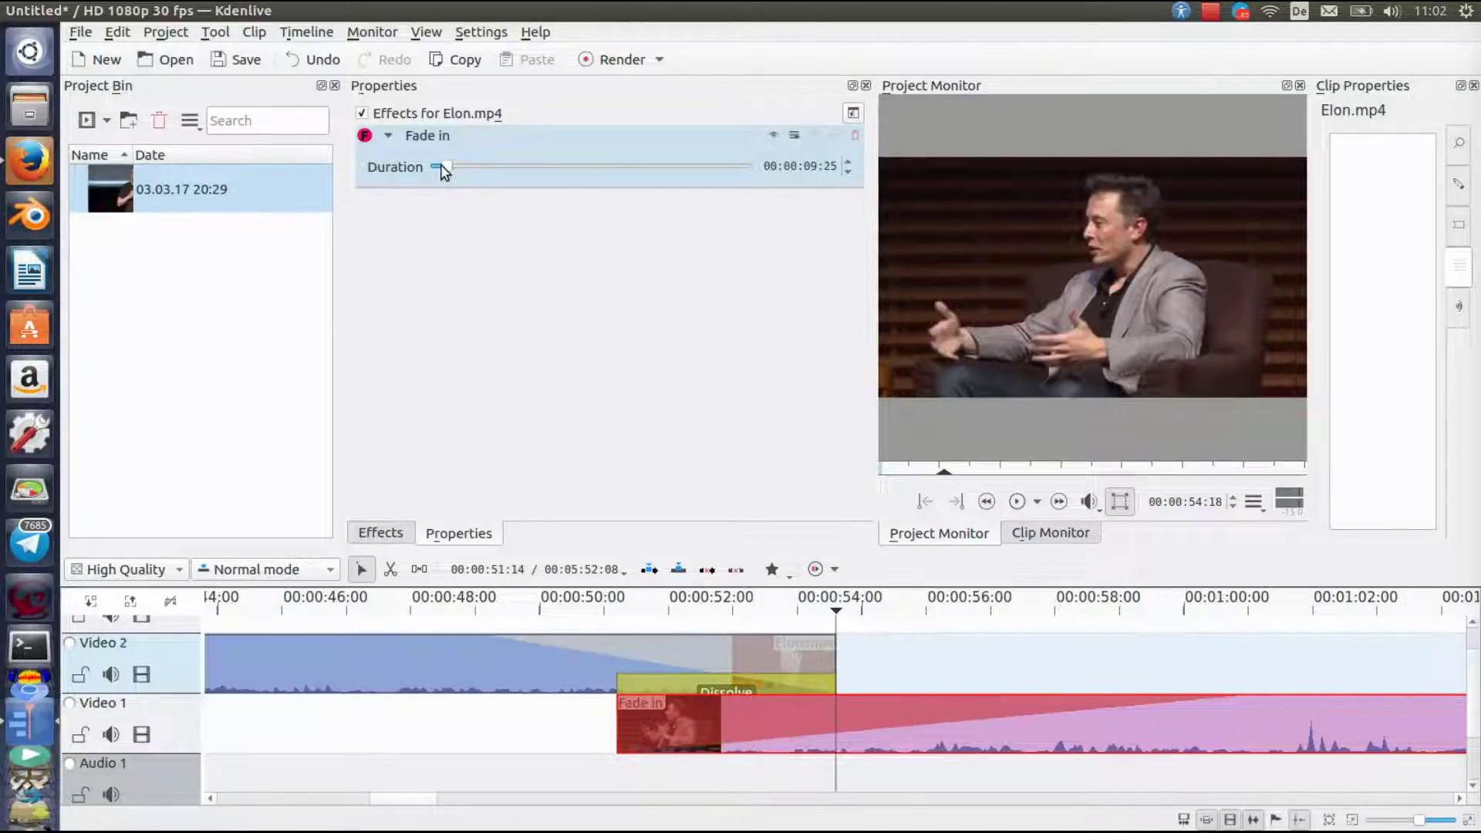
{"action": "scroll", "coordinate": [441, 170], "scroll_direction": "down", "scroll_amount": 3}
{"action": "scroll", "coordinate": [441, 170], "scroll_direction": "down", "scroll_amount": 3}
{"action": "left_click", "coordinate": [814, 167]}
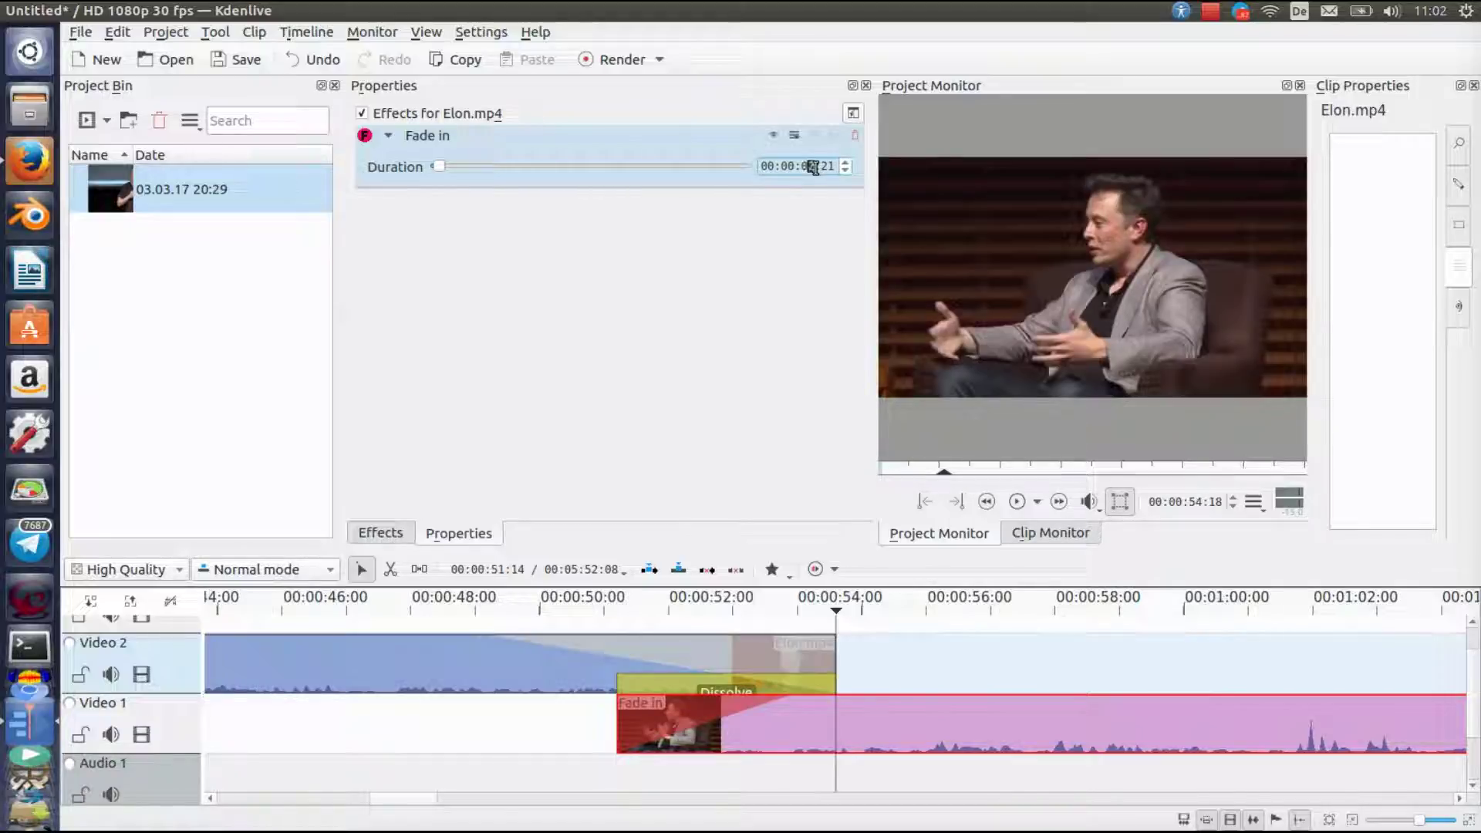
{"action": "type", "text": "3:"}
{"action": "type", "text": "00"}
{"action": "key", "text": "Return"}
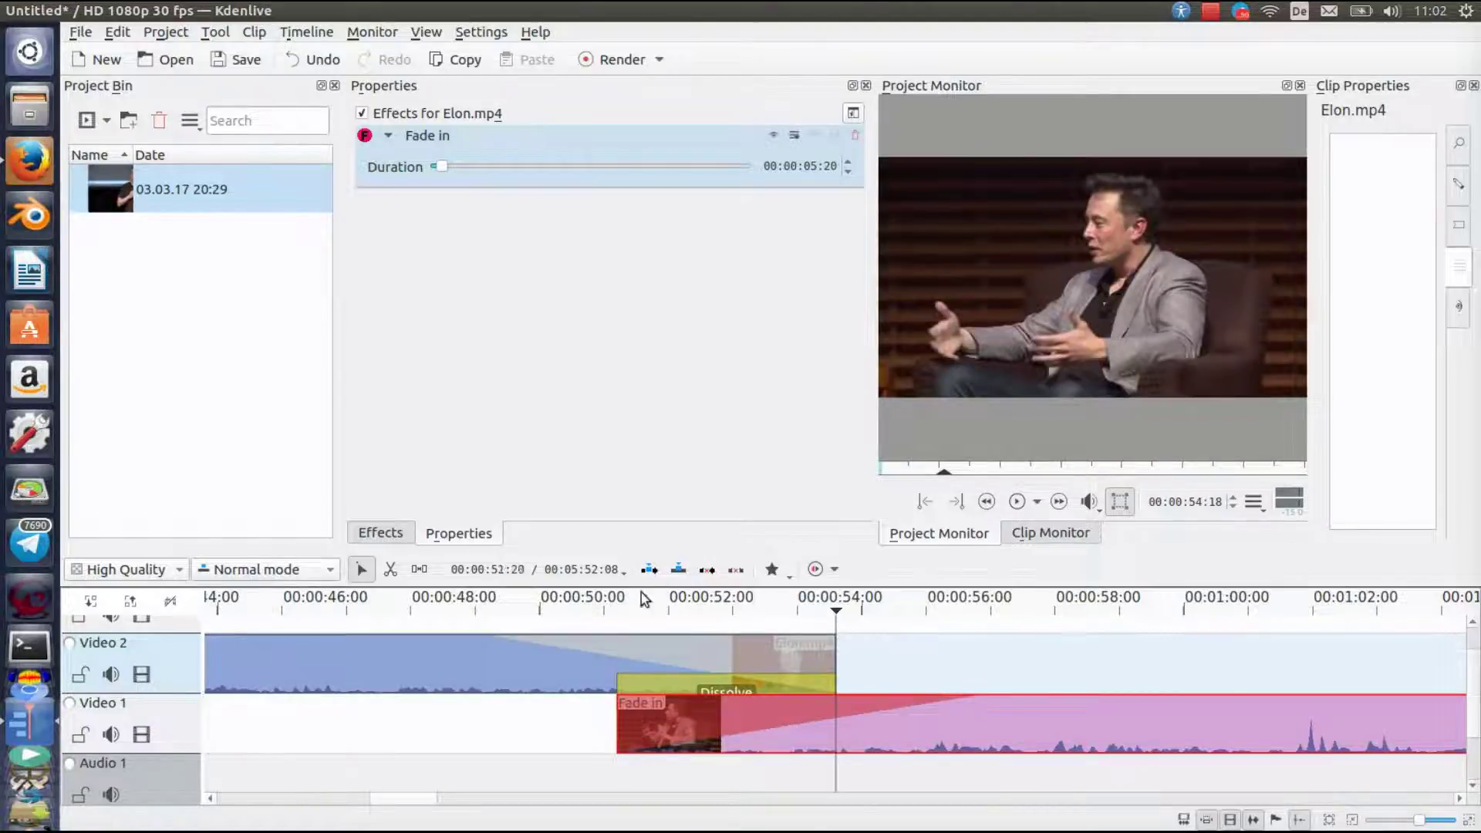
{"action": "key", "text": "space"}
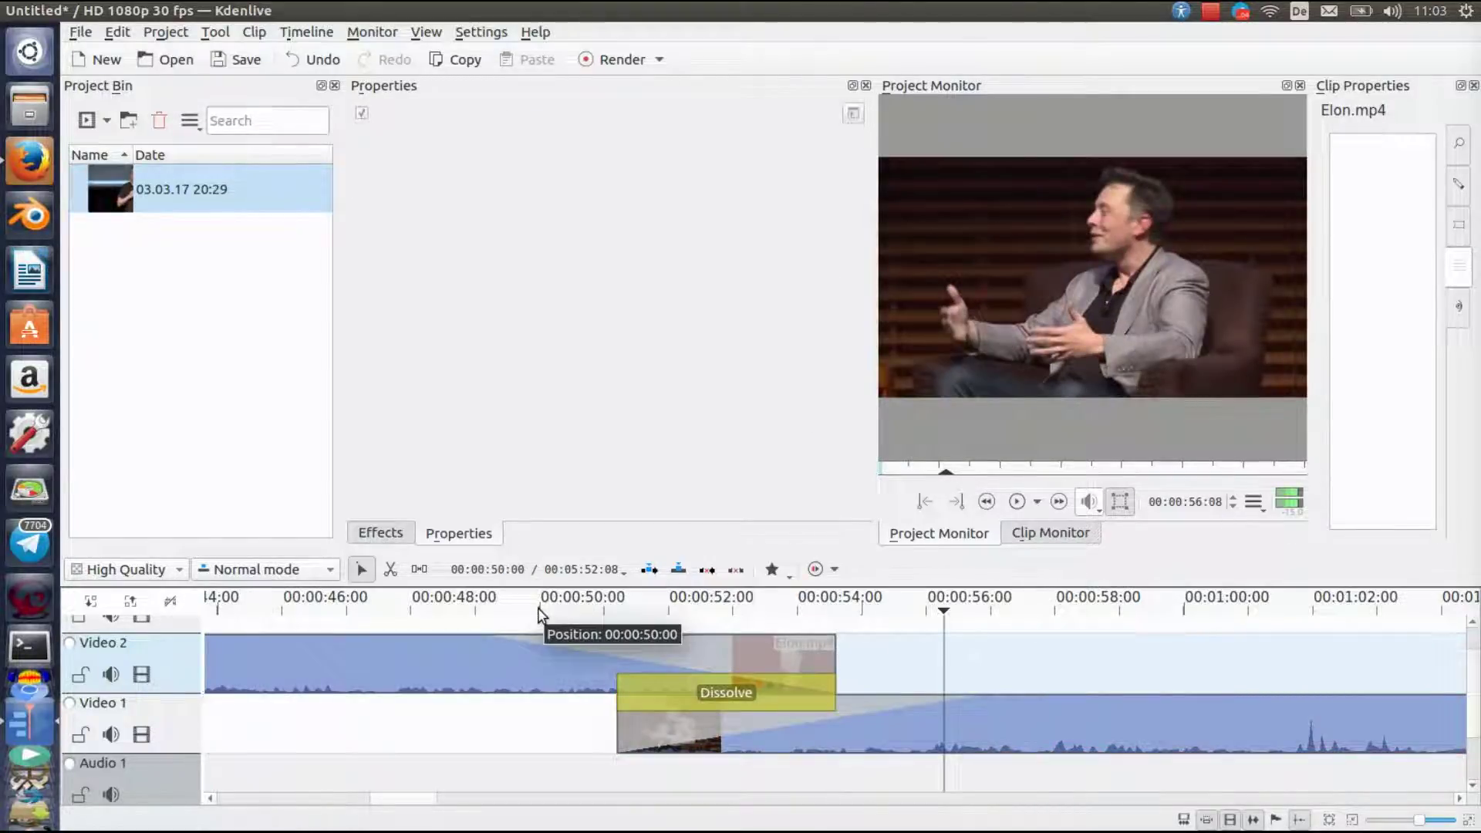
{"action": "left_click", "coordinate": [460, 614]}
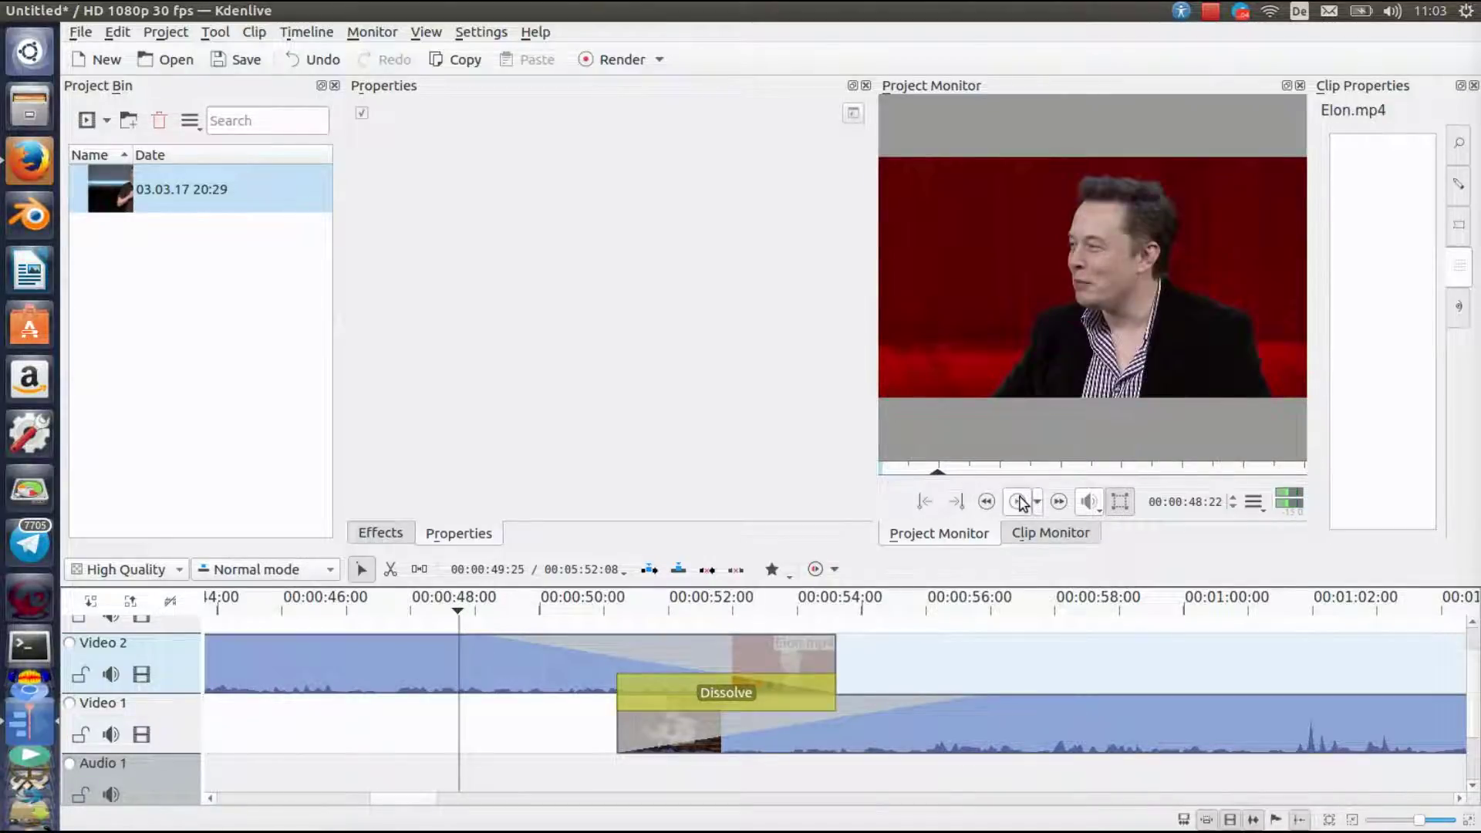